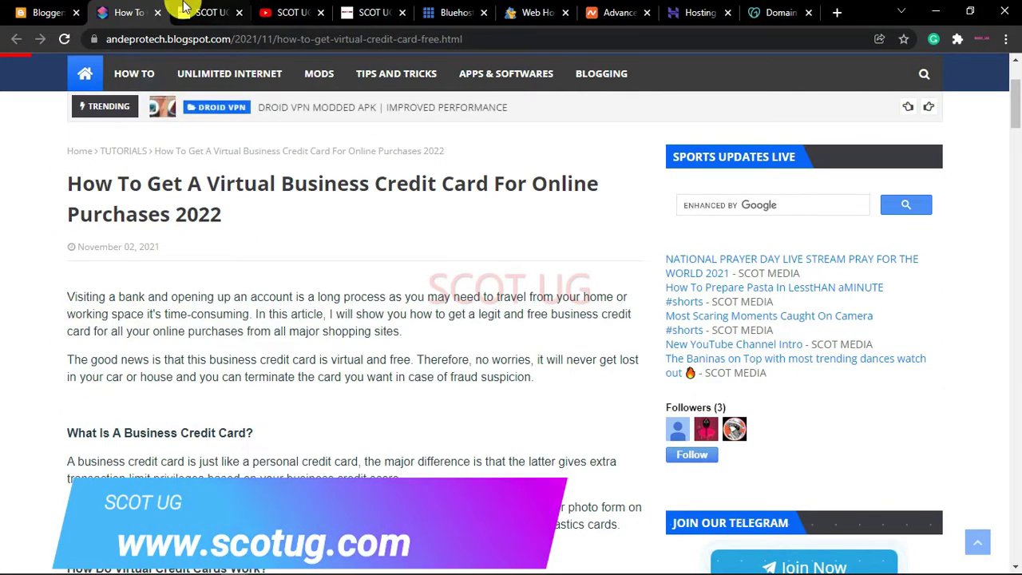
left_click(217, 42)
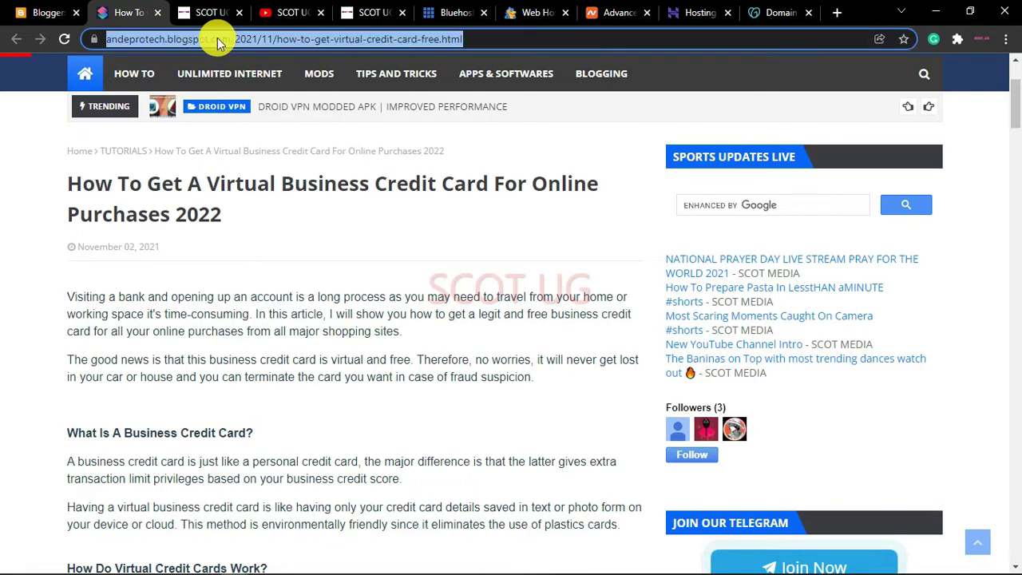
left_click(184, 12)
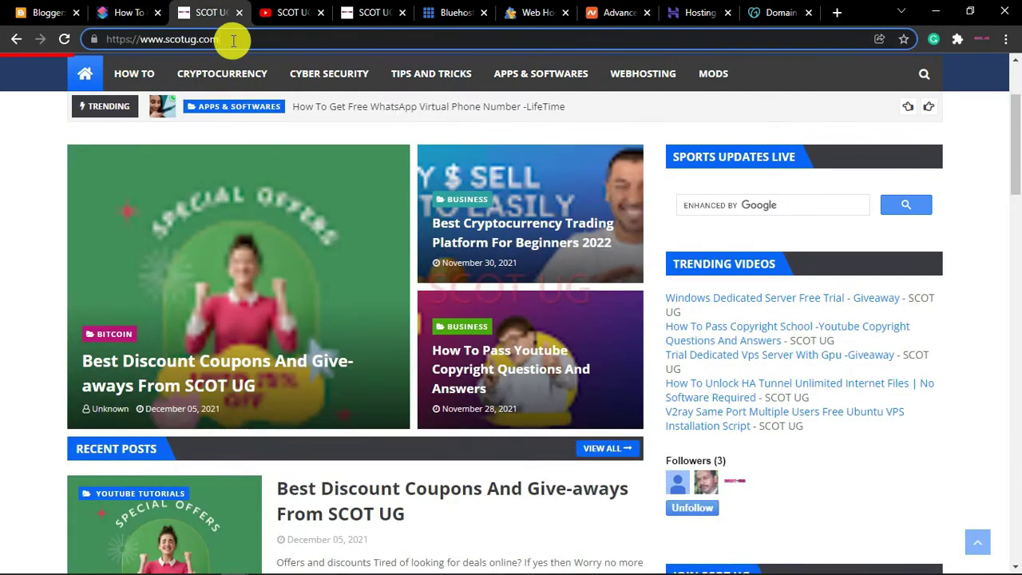
left_click_drag(219, 40, 151, 40)
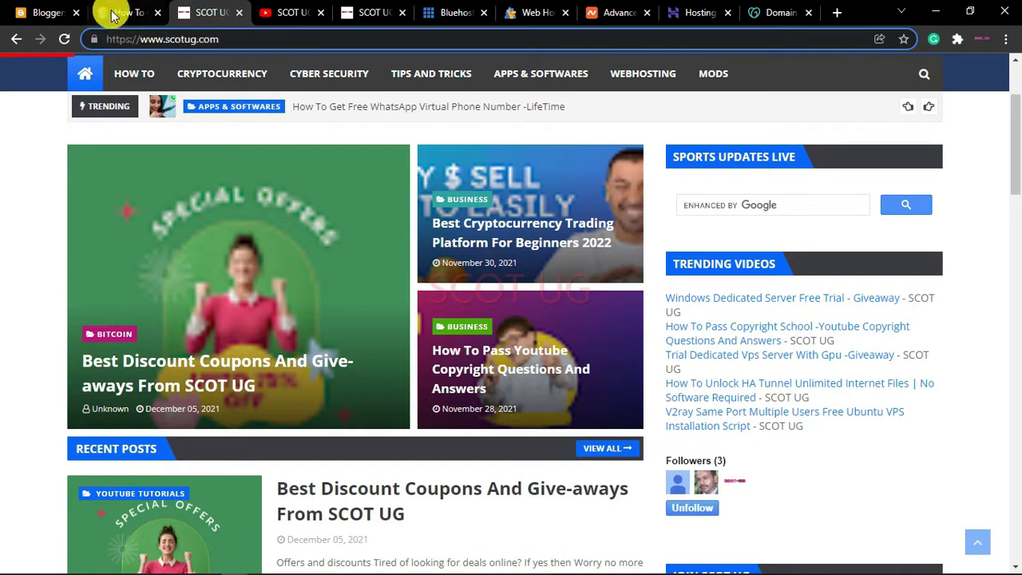
left_click(112, 15)
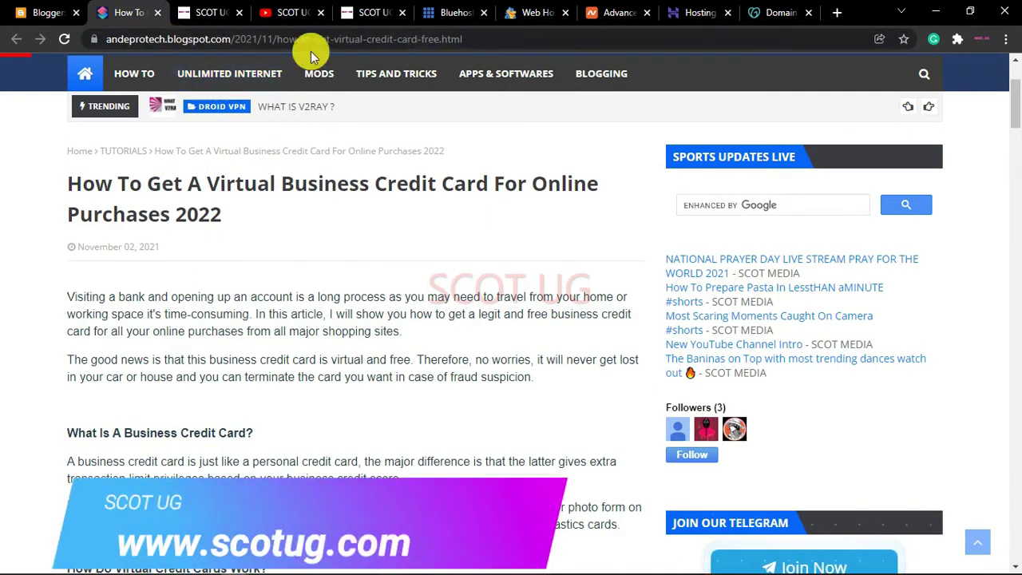
left_click(205, 16)
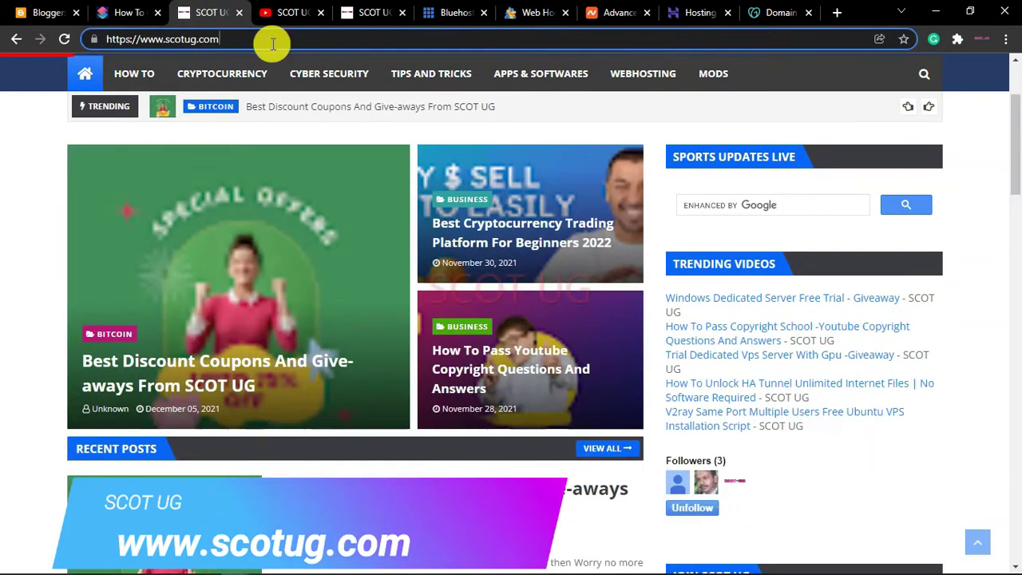
Step: Look over the SCOT UG homepage and the virtual business credit card article on the blogspot site
scroll(320, 274, "down", 12)
scroll(274, 183, "up", 10)
left_click(128, 16)
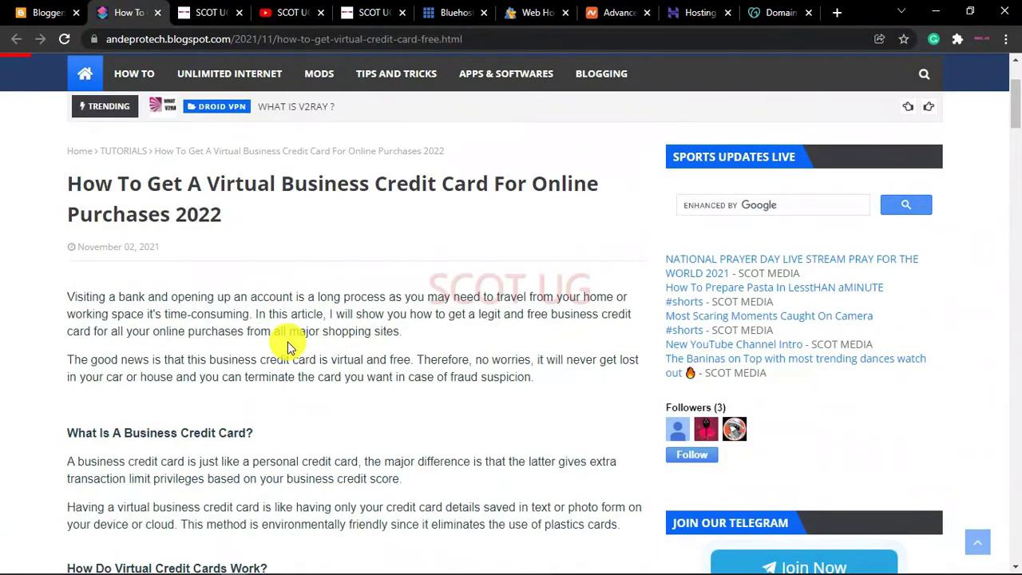
scroll(264, 240, "up", 3)
scroll(256, 256, "down", 8)
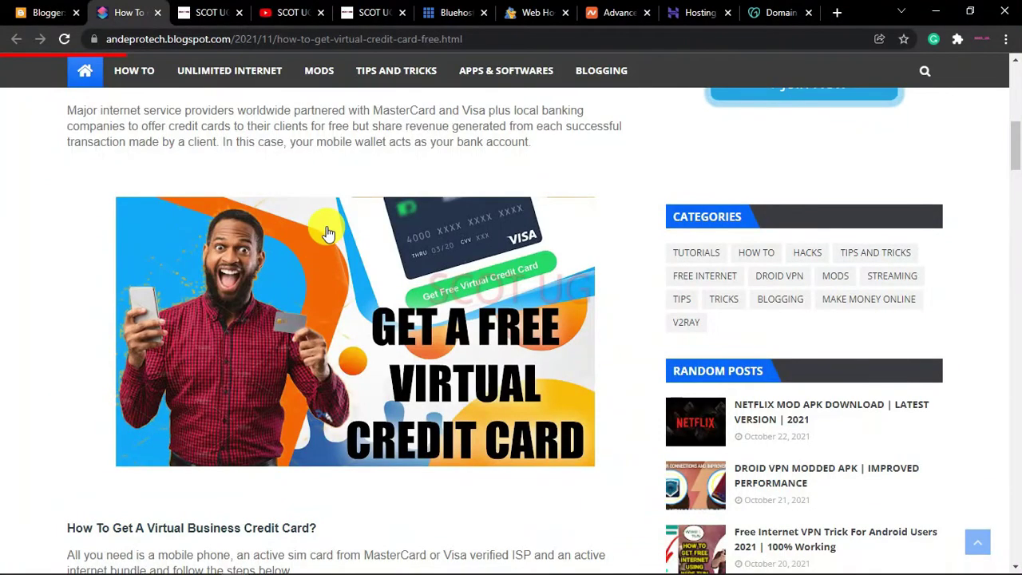
scroll(328, 232, "up", 5)
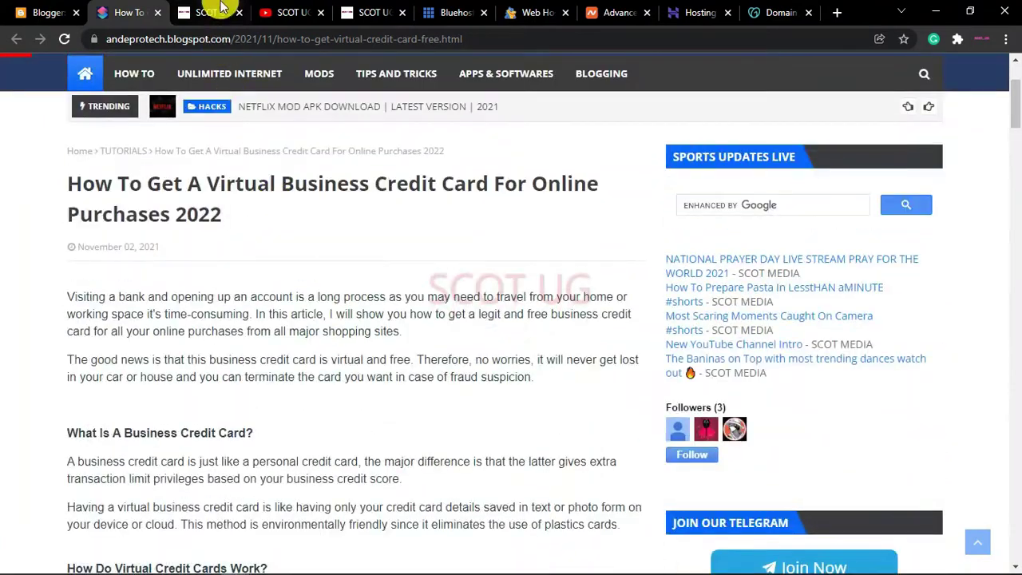
Step: Browse the recent posts on the scotug.com homepage
left_click(211, 12)
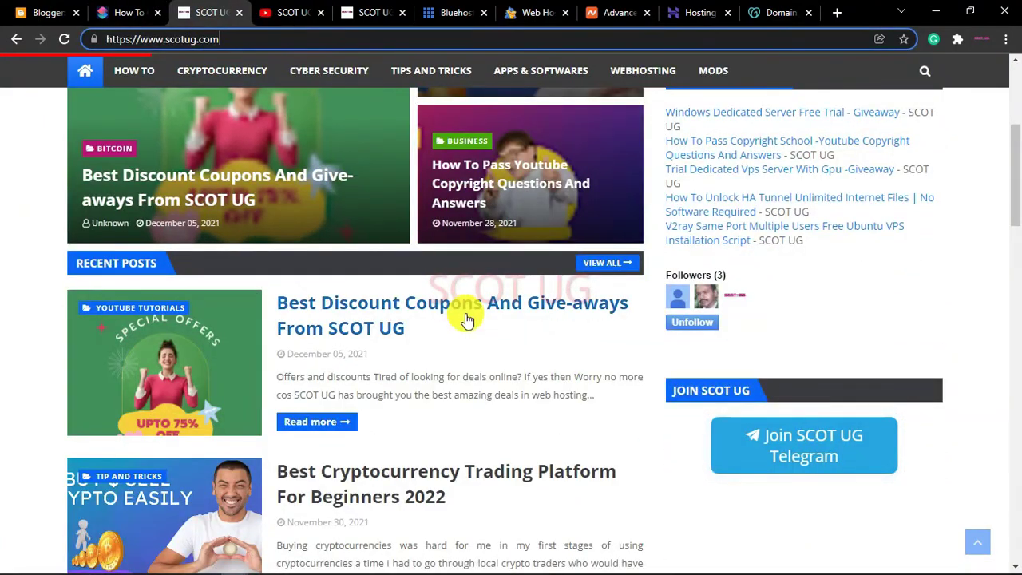
scroll(468, 320, "up", 4)
scroll(448, 290, "down", 10)
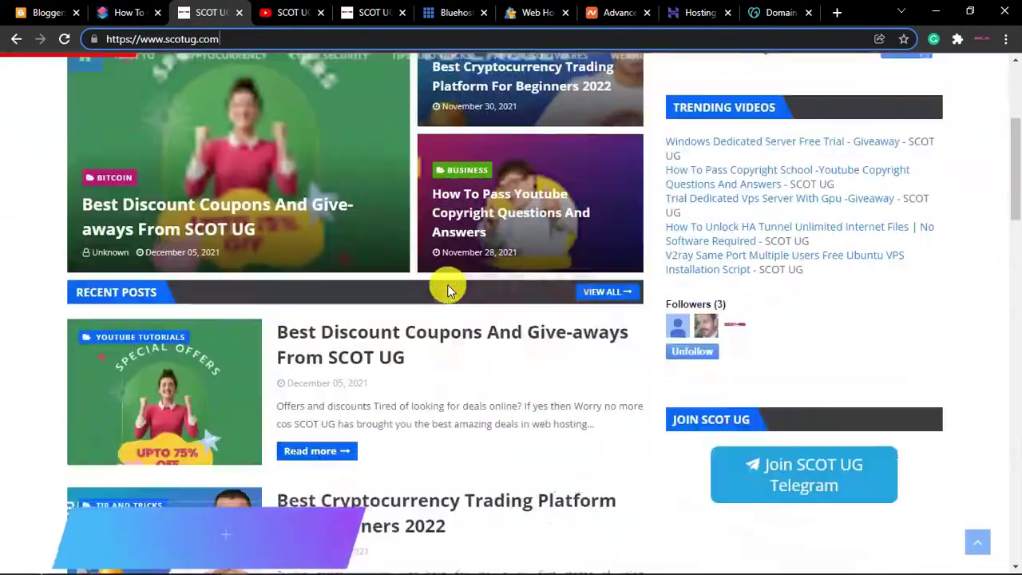
scroll(447, 290, "down", 5)
scroll(445, 283, "up", 6)
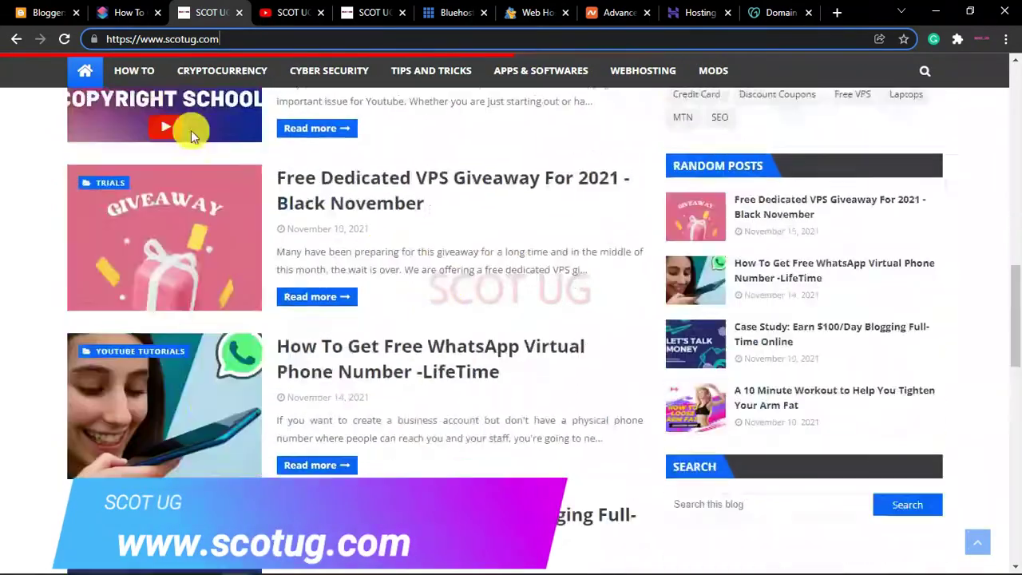
Step: Look through the uploaded videos on the SCOT UG YouTube channel
left_click(264, 12)
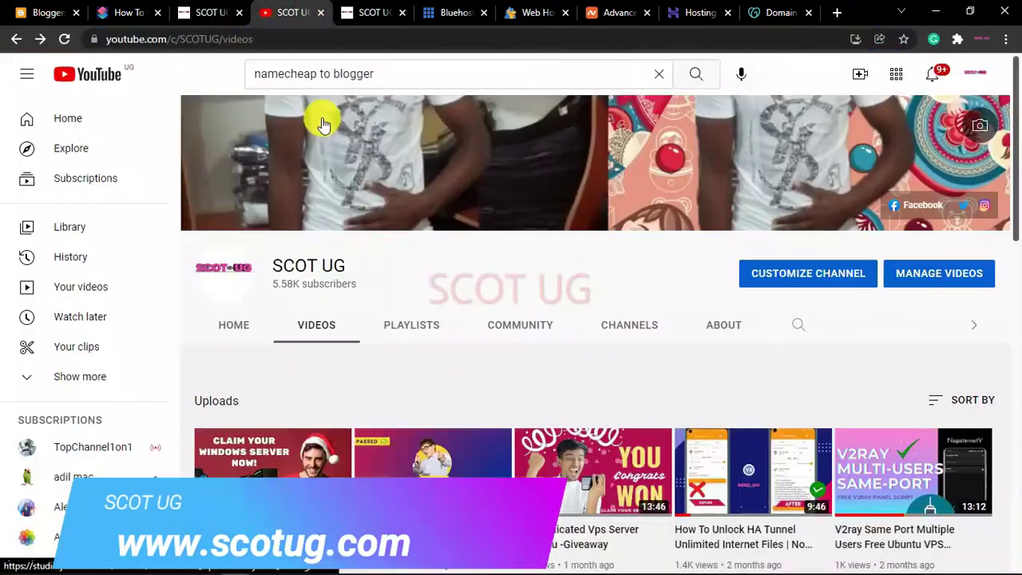
scroll(387, 364, "down", 10)
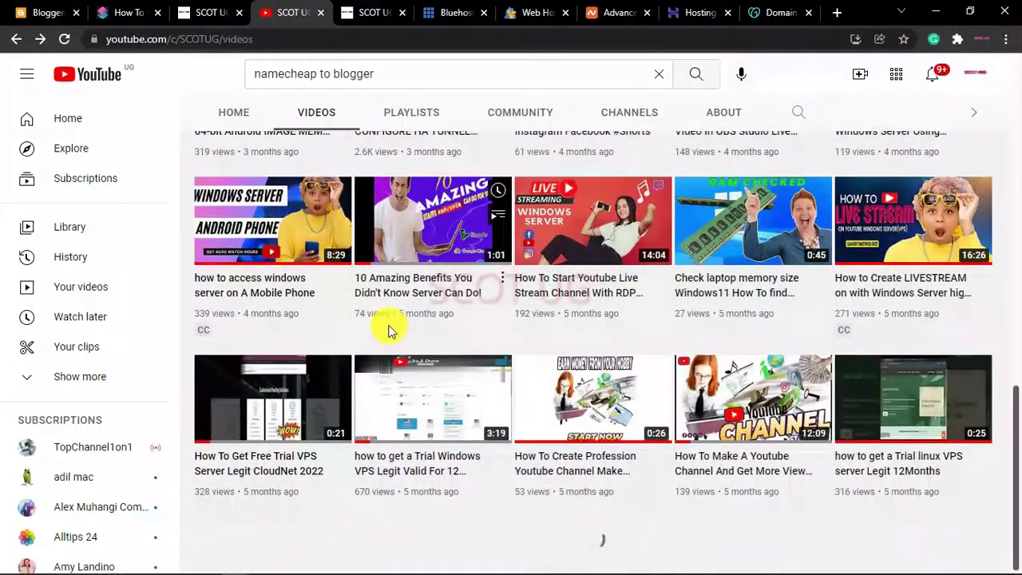
scroll(394, 341, "down", 8)
scroll(390, 328, "down", 5)
scroll(388, 316, "up", 12)
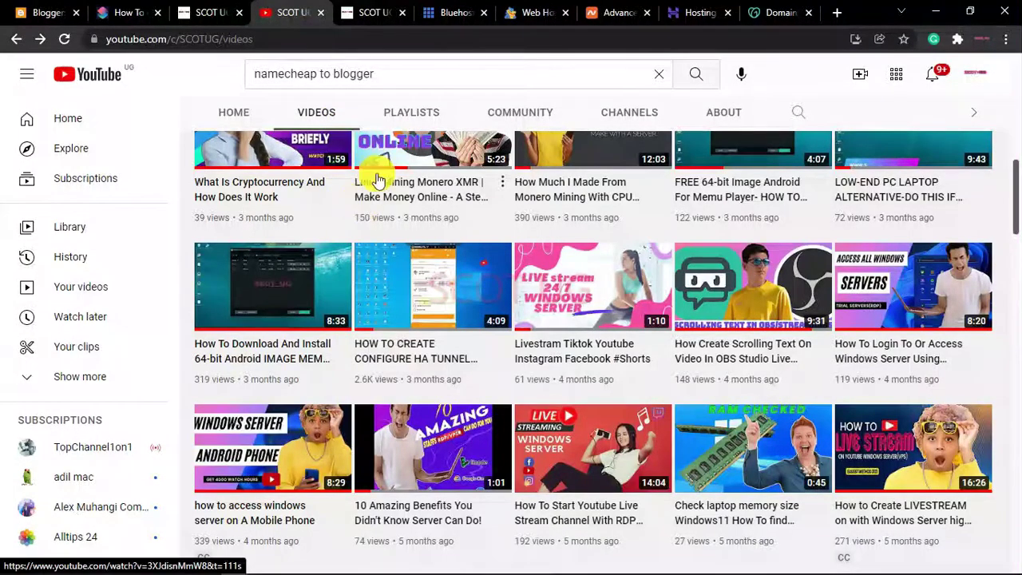
Step: Review the Namecheap, Bluehost and HostGator pages and examine Hostinger's web hosting plans
left_click(619, 13)
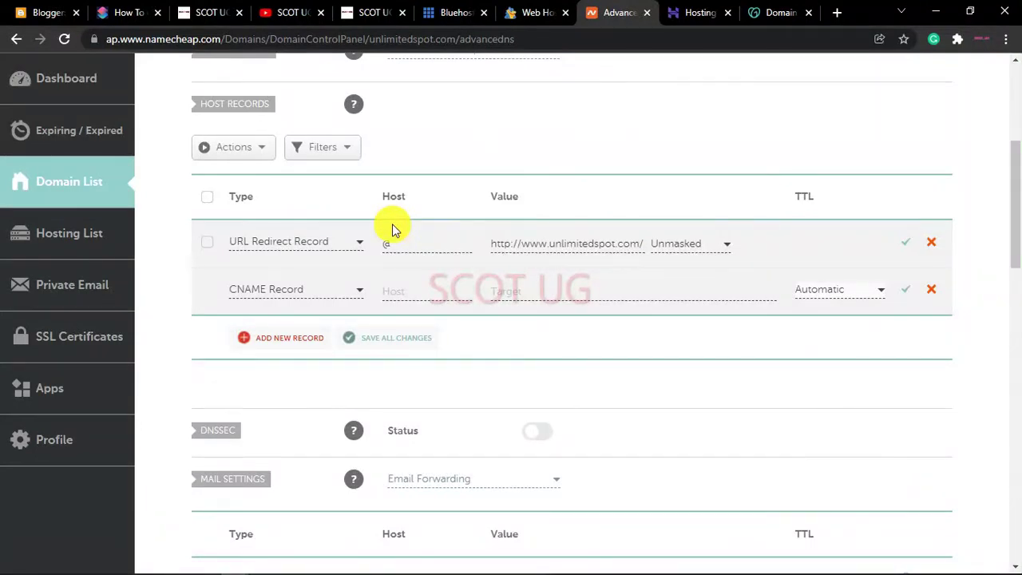
left_click(465, 14)
left_click(520, 16)
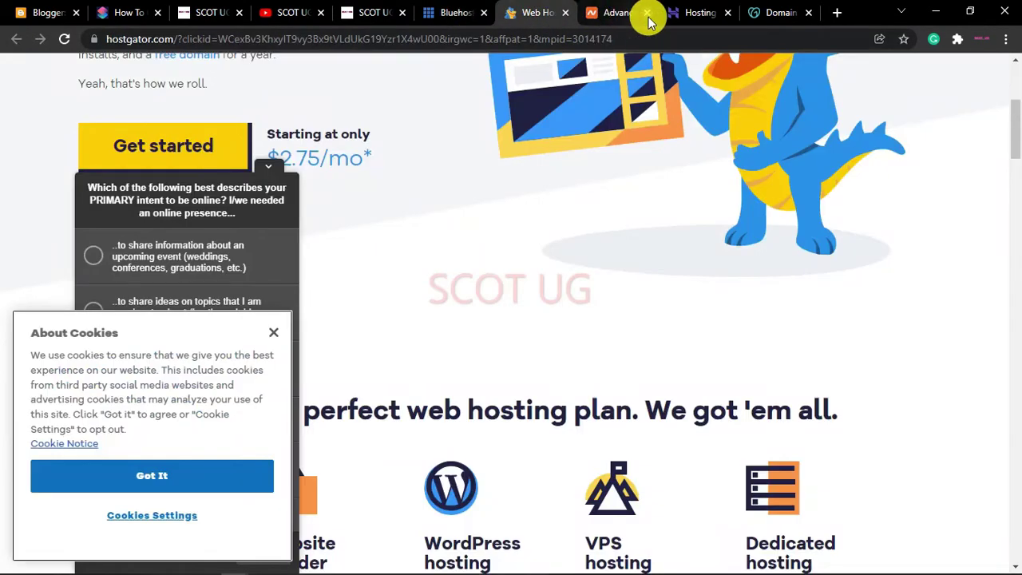
left_click(700, 13)
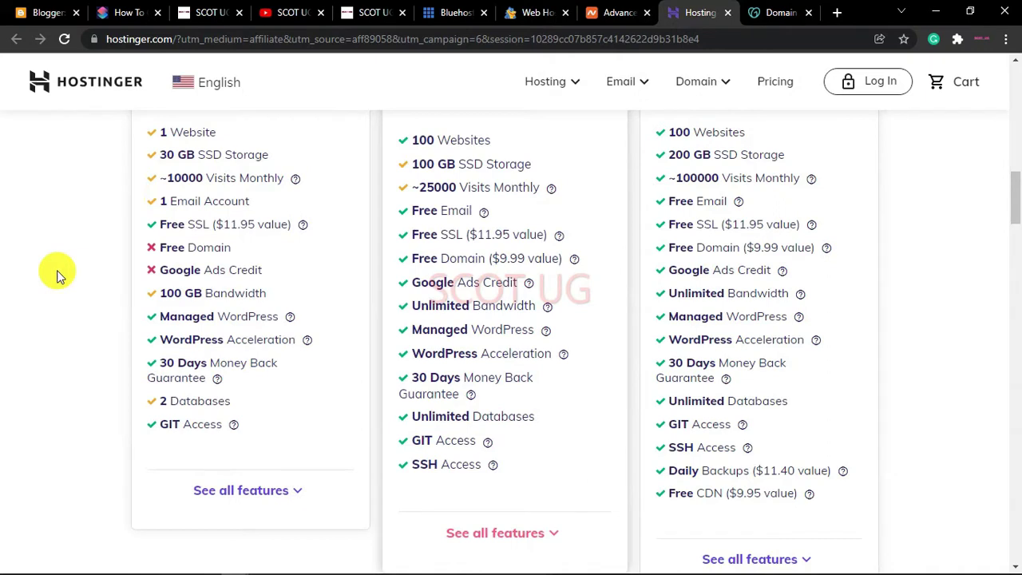
scroll(53, 292, "up", 2)
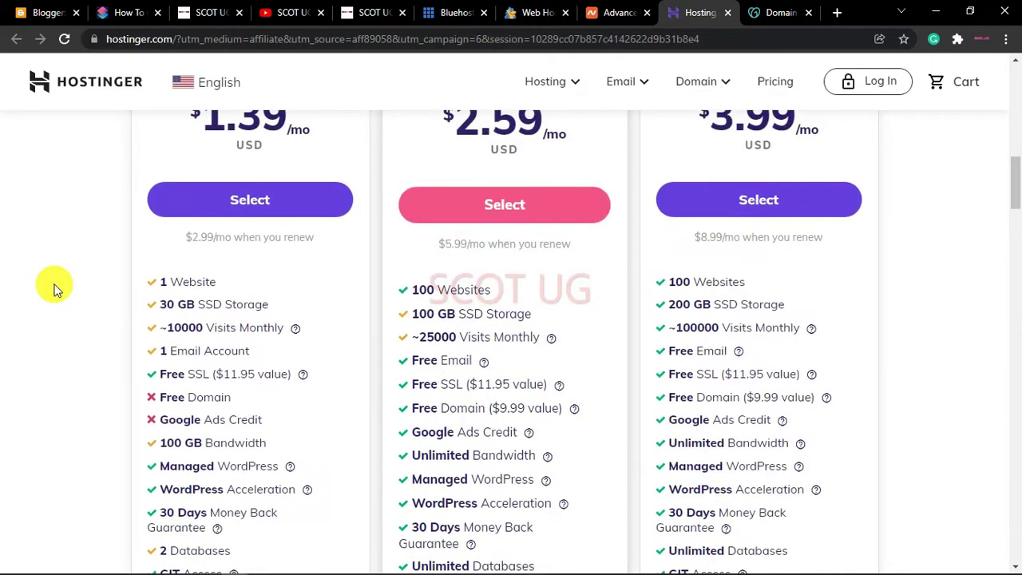
scroll(55, 287, "up", 4)
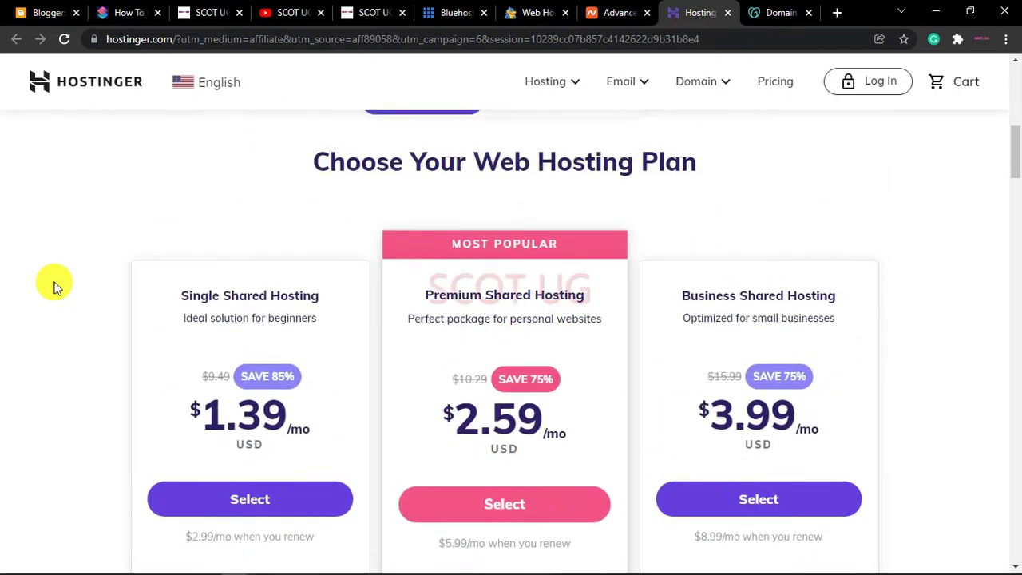
scroll(54, 288, "up", 4)
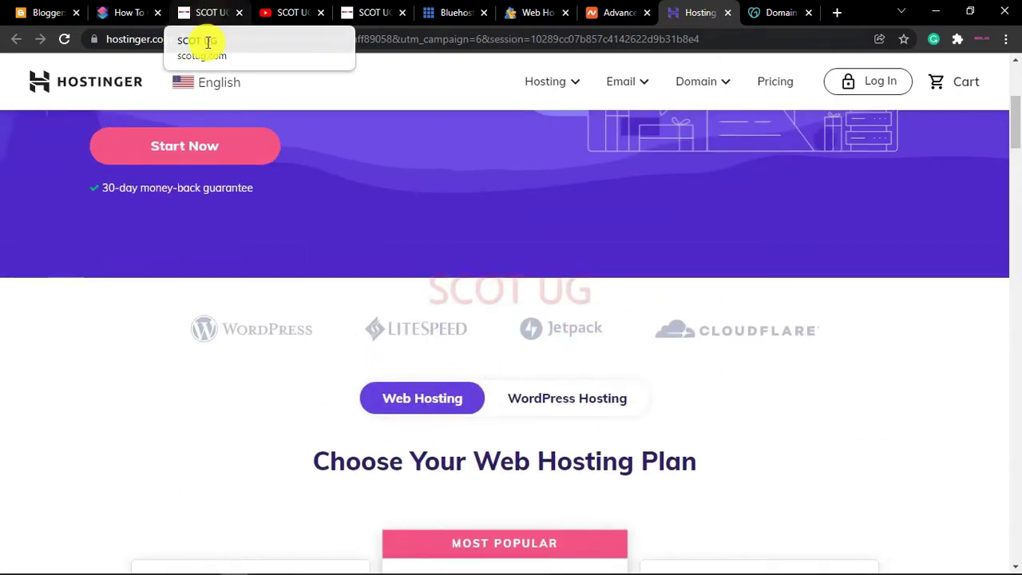
Step: Examine the advanced DNS host records of unlimitedspot.com in Namecheap
left_click(206, 11)
left_click(616, 11)
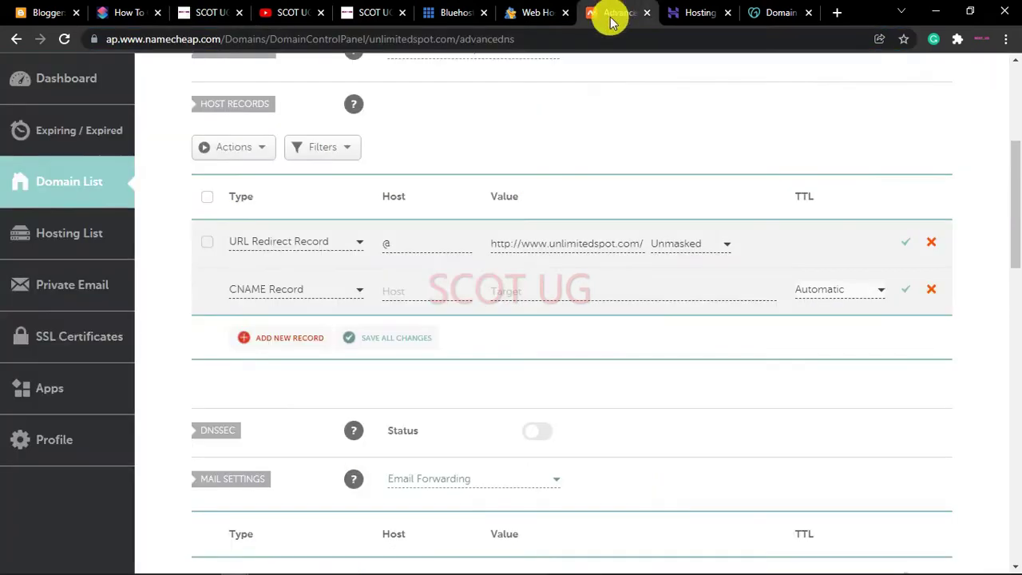
scroll(465, 171, "down", 2)
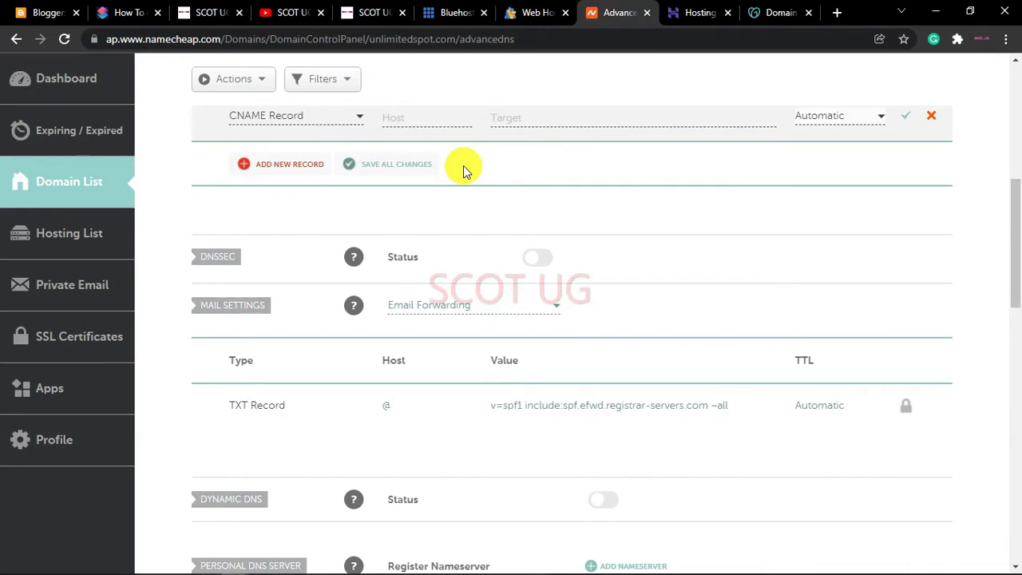
Step: Open the custom domain entry in the Publishing settings of the UnlimitedSpot blog in Blogger
left_click(40, 12)
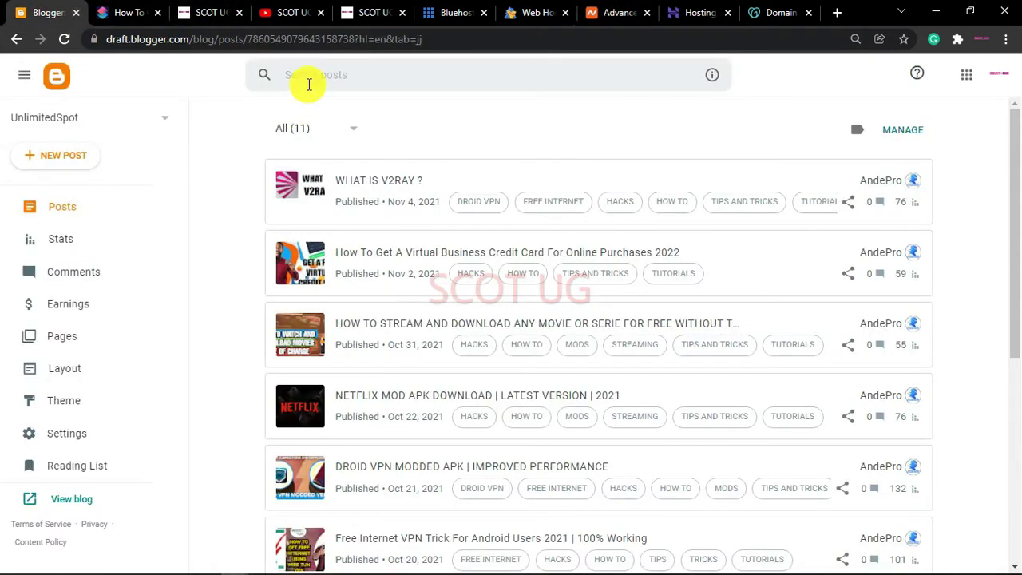
left_click(107, 438)
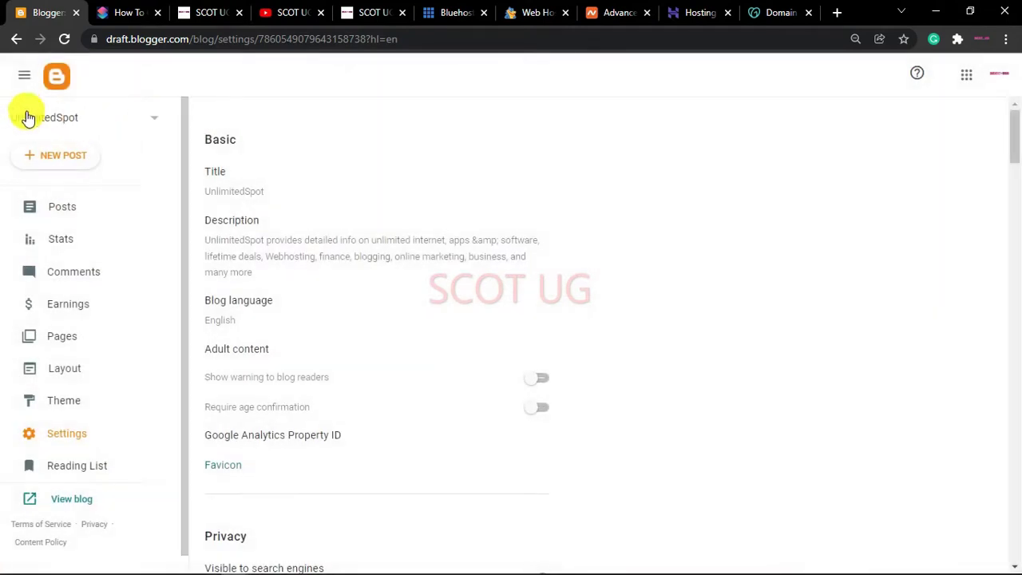
left_click_drag(166, 489, 78, 438)
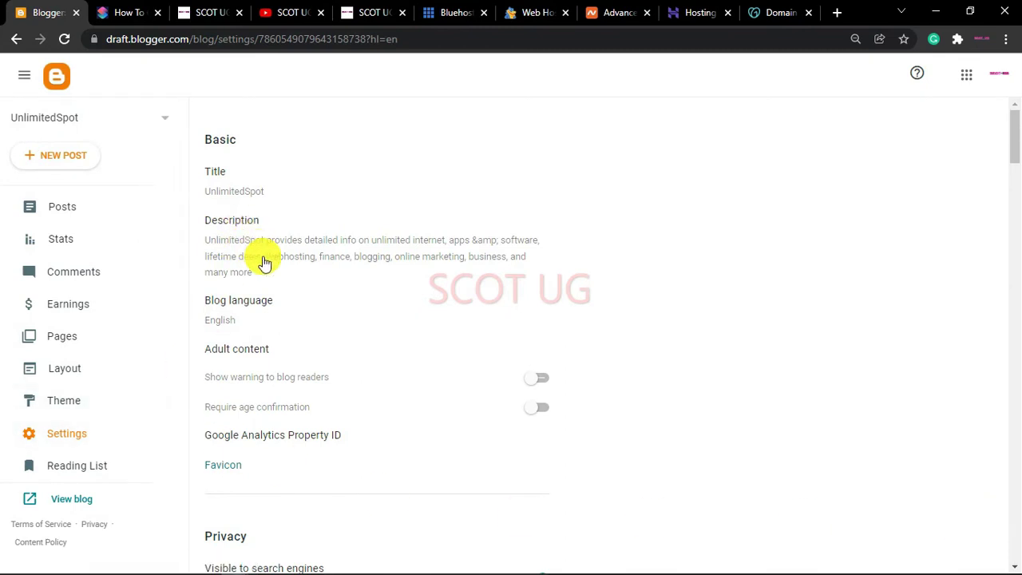
scroll(289, 241, "down", 8)
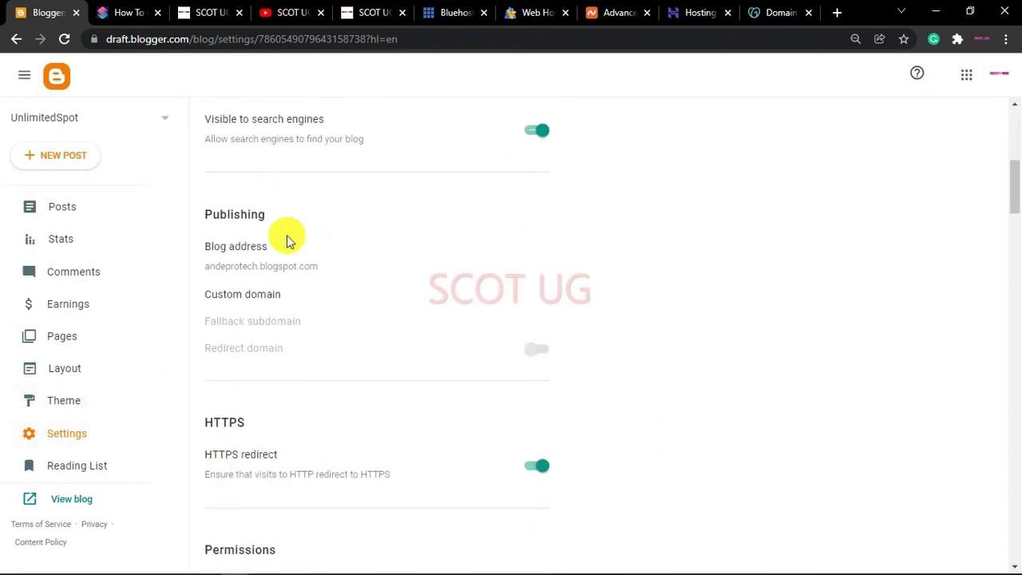
scroll(288, 217, "up", 2)
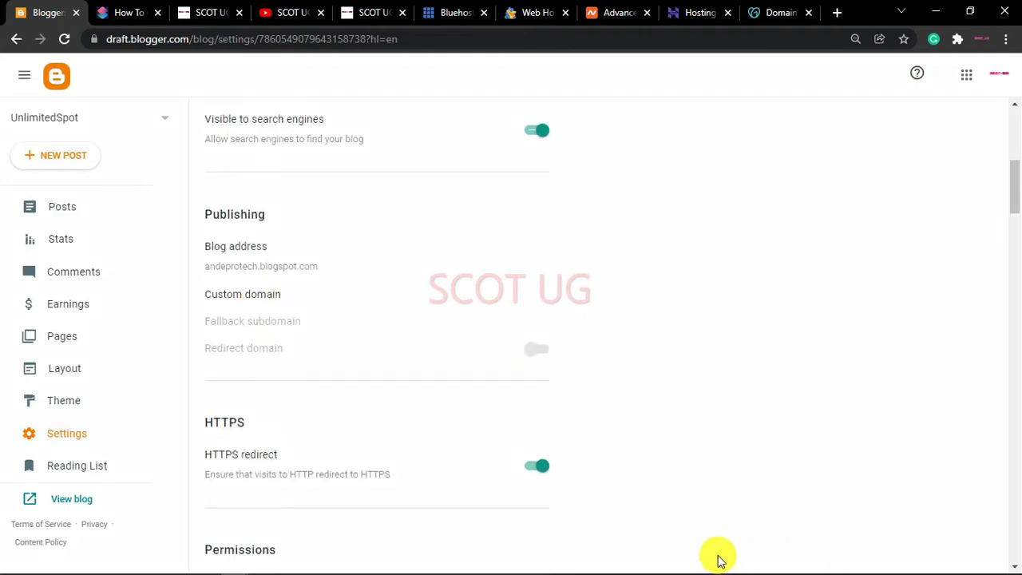
mouse_move(201, 177)
left_mouse_down()
mouse_move(557, 299)
mouse_move(554, 383)
mouse_move(544, 367)
mouse_move(571, 374)
left_mouse_up()
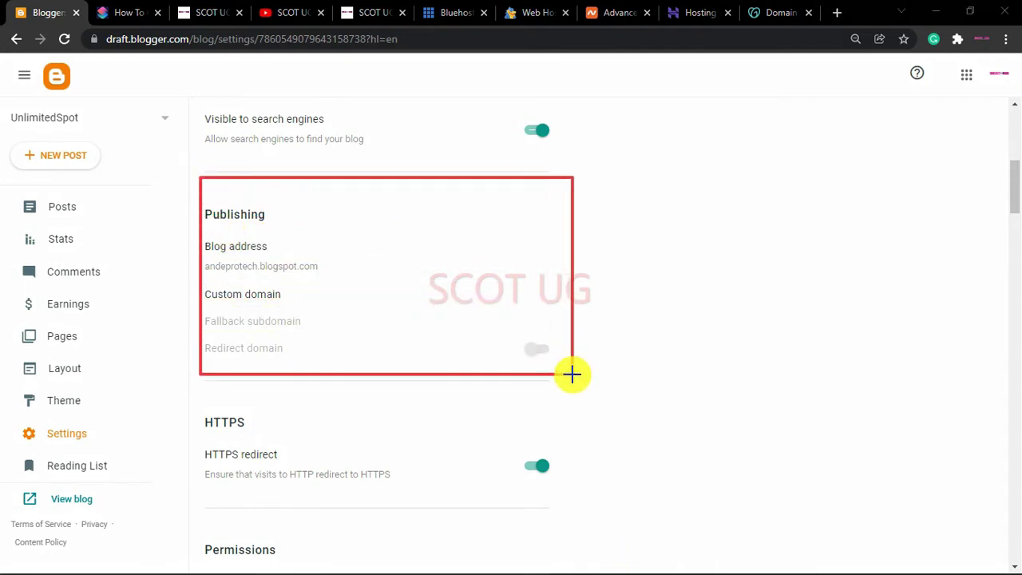
left_click(574, 557)
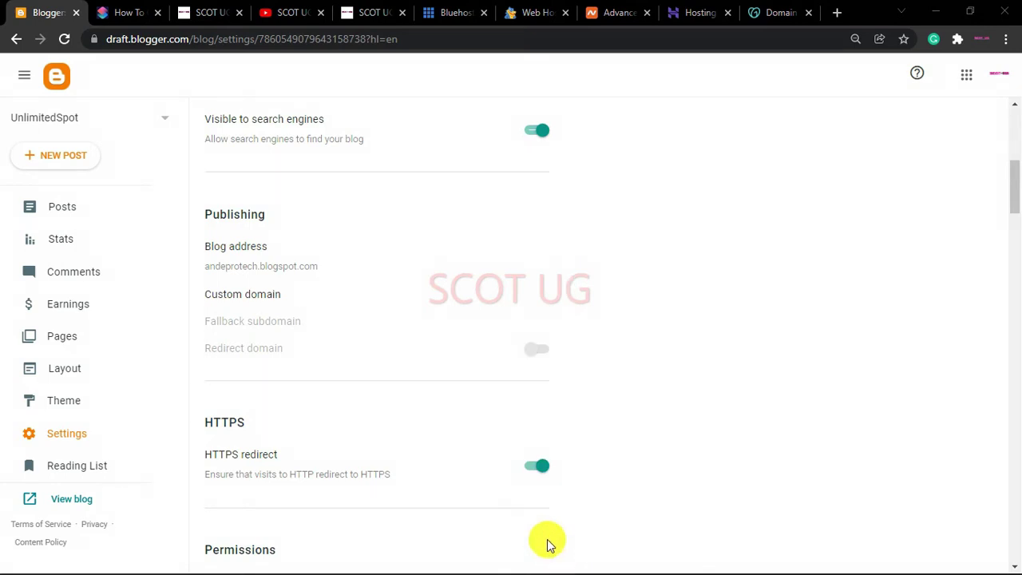
left_click(274, 296)
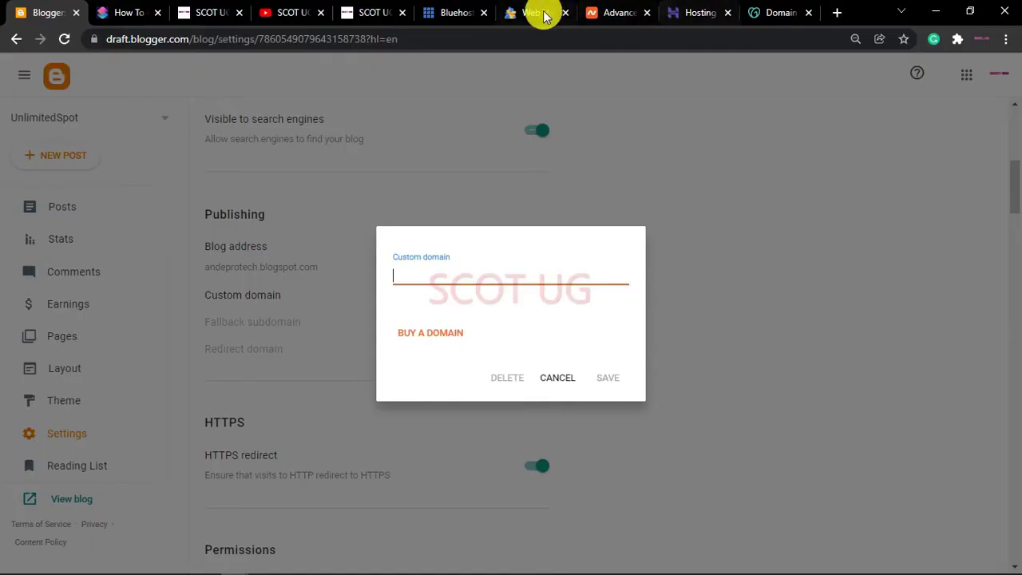
Step: Look at the domain and hosting providers HostGator, Bluehost, Namecheap and Hostinger
left_click(525, 12)
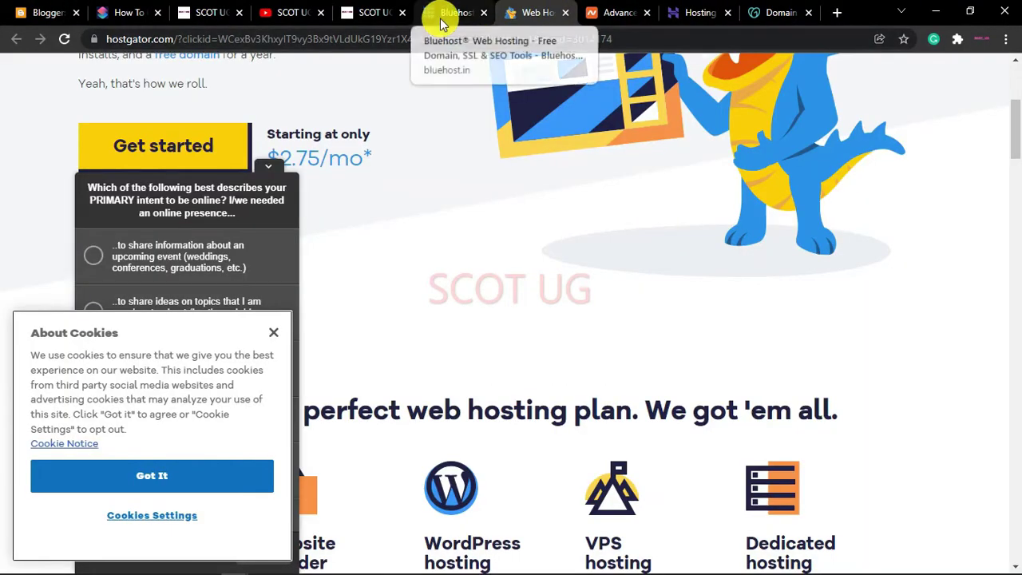
left_click(444, 14)
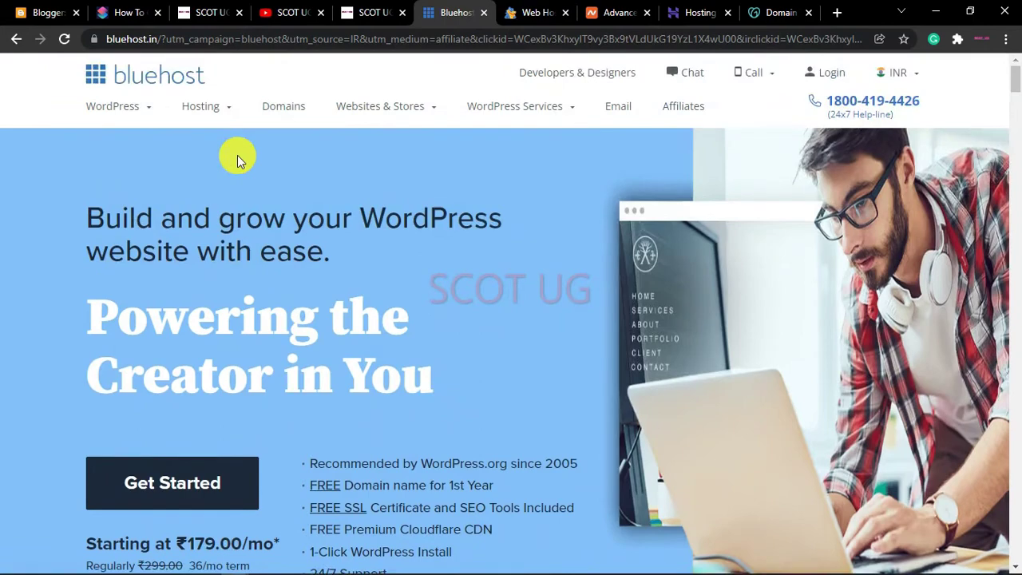
scroll(238, 159, "down", 3)
left_click(616, 11)
left_click(530, 13)
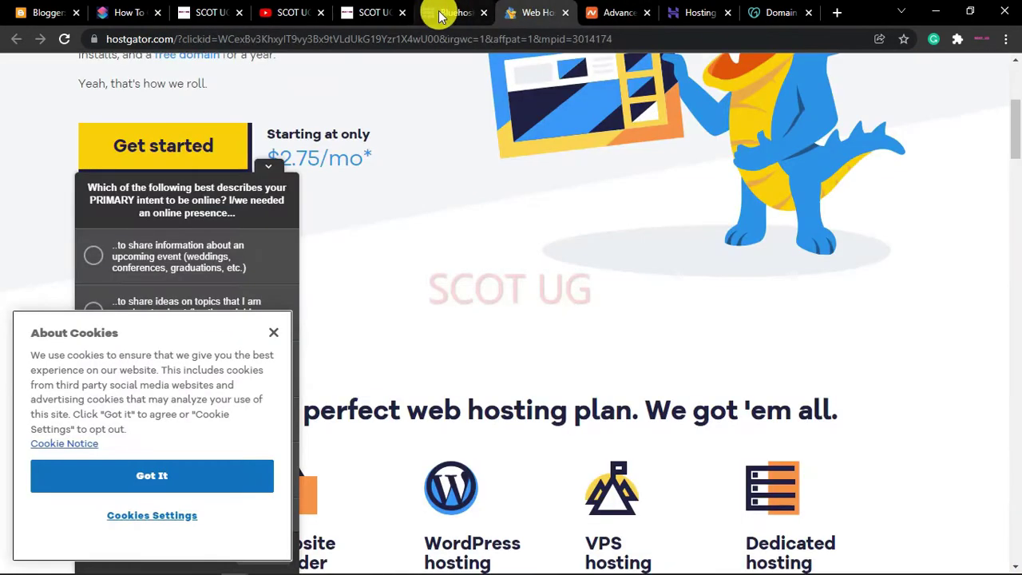
left_click(443, 13)
left_click(687, 13)
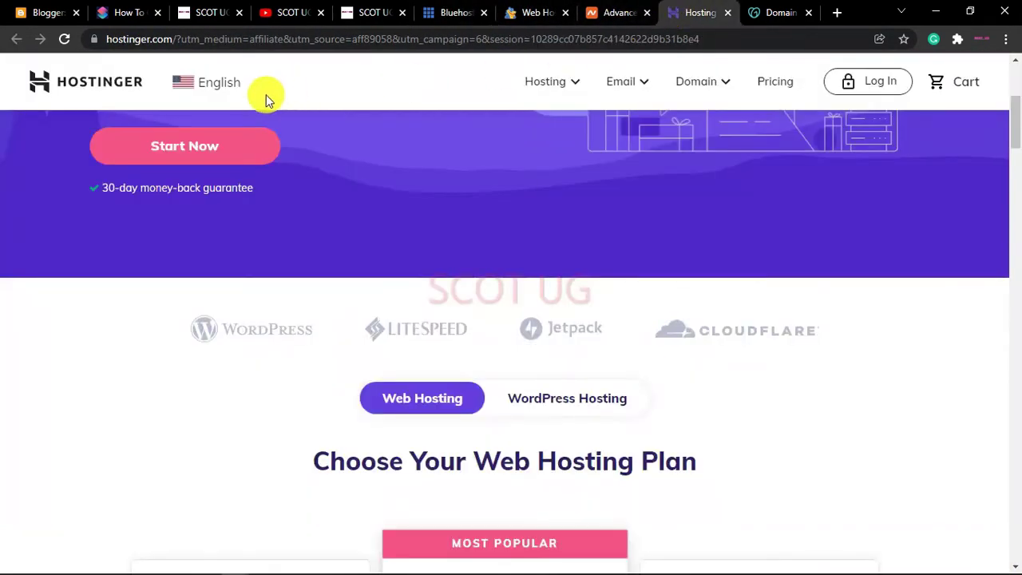
Step: Check the availability of the domain unlimitedspot.com in GoDaddy's domain search
left_click(775, 12)
left_click(120, 133)
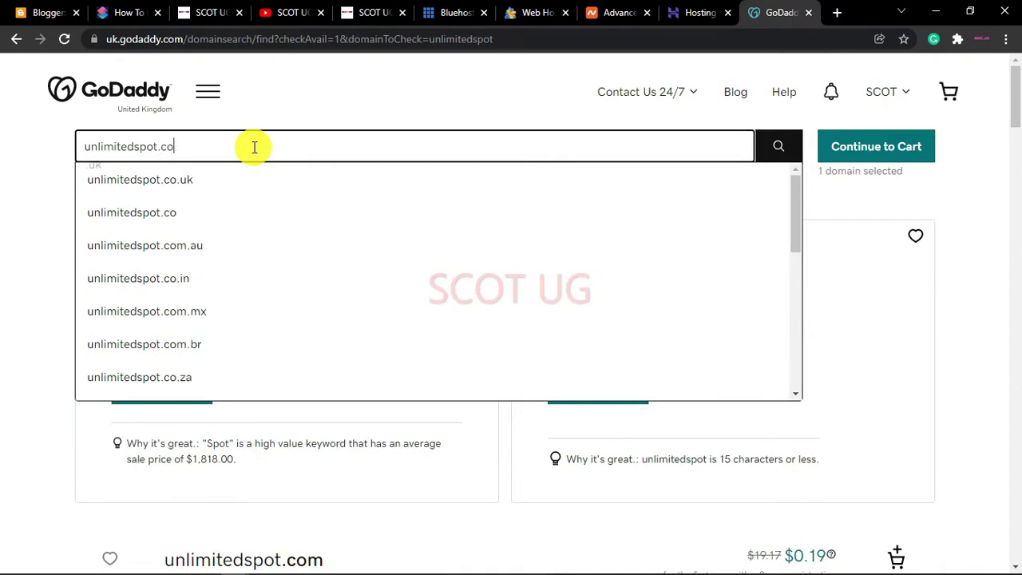
type("mitedspot.com")
key("Return")
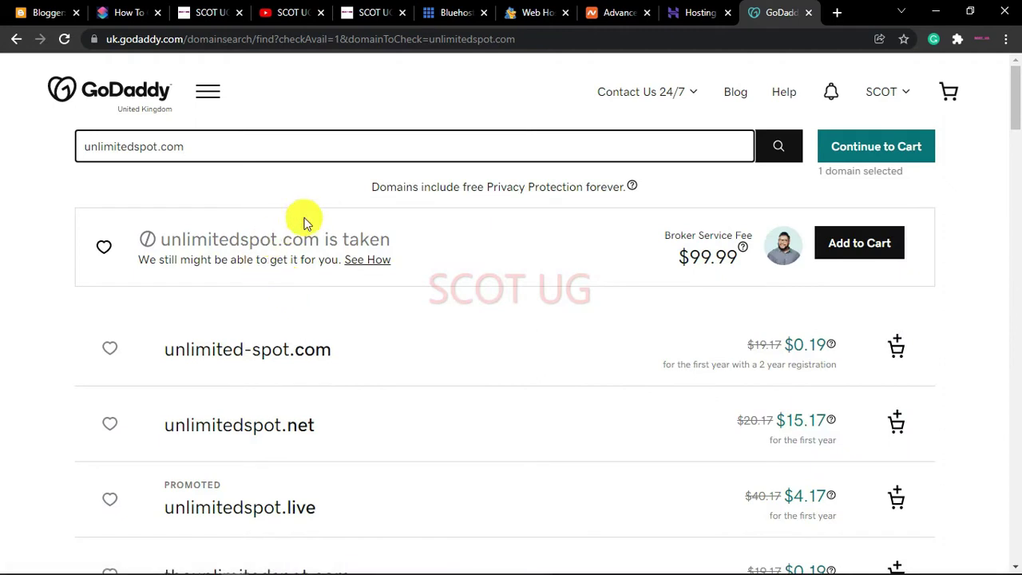
left_click_drag(319, 239, 91, 240)
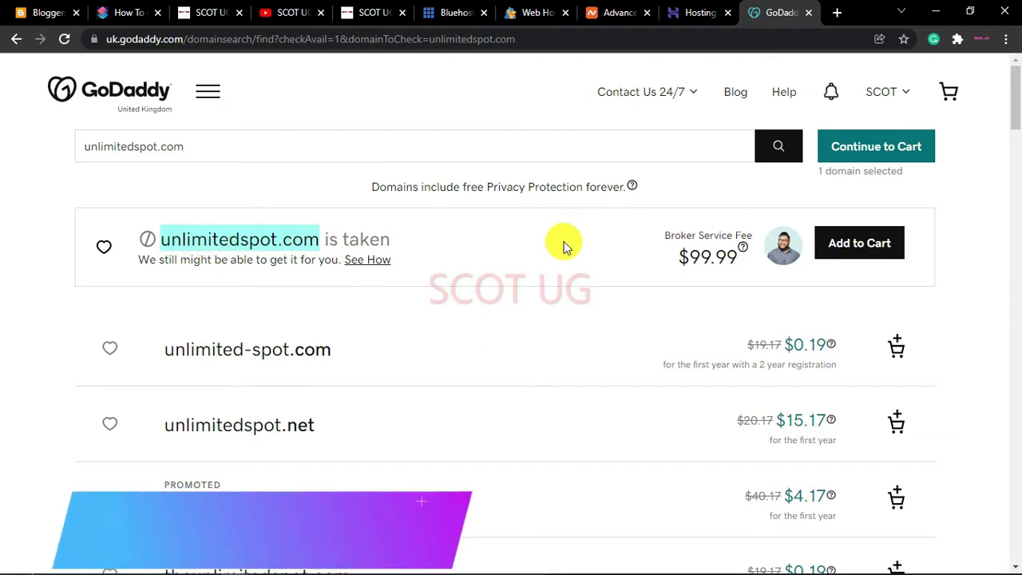
left_click(514, 245)
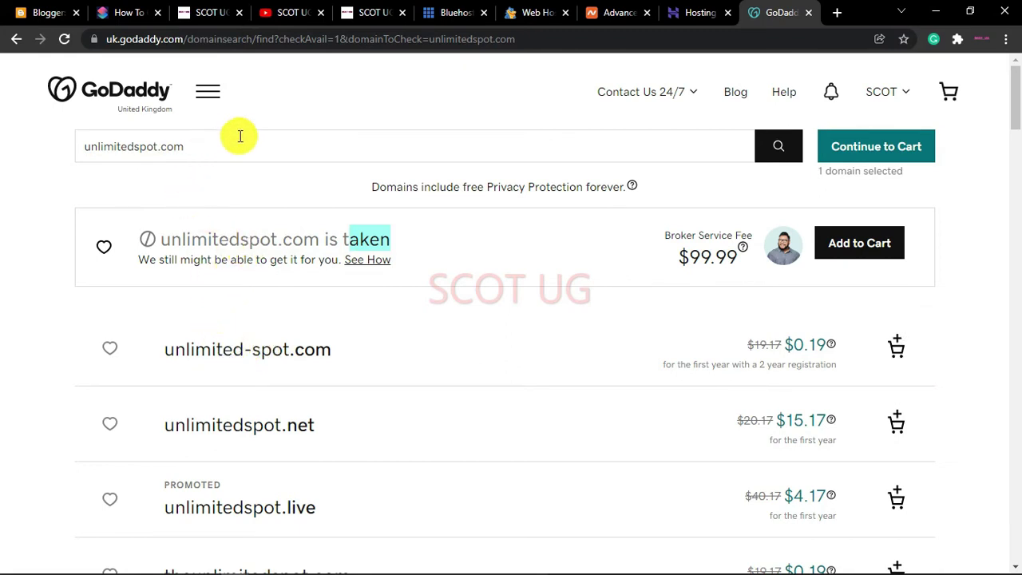
Step: Open Lean Domain Search in a new browser tab and search for domain names containing "unlimited"
left_click(837, 12)
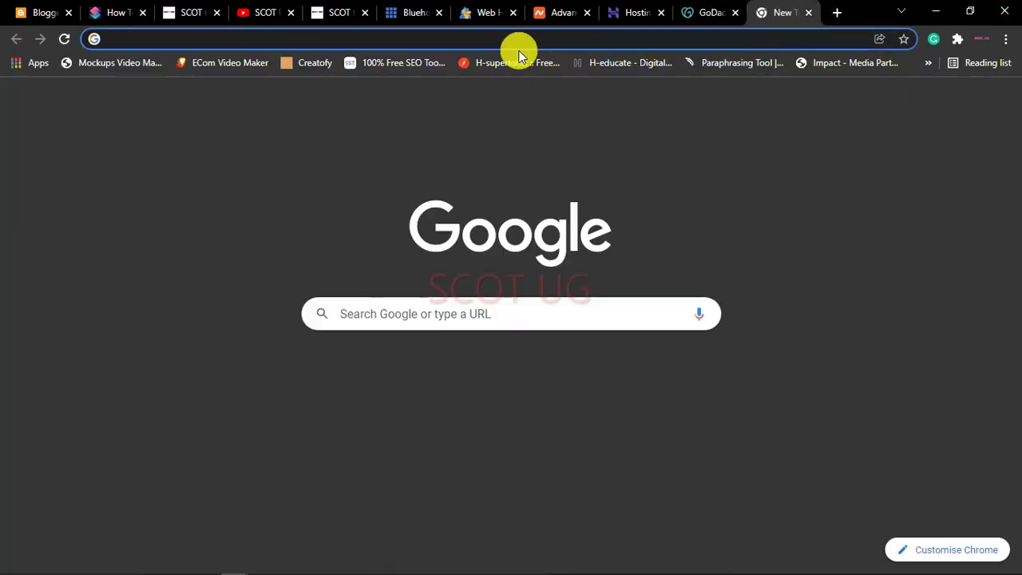
type("lea")
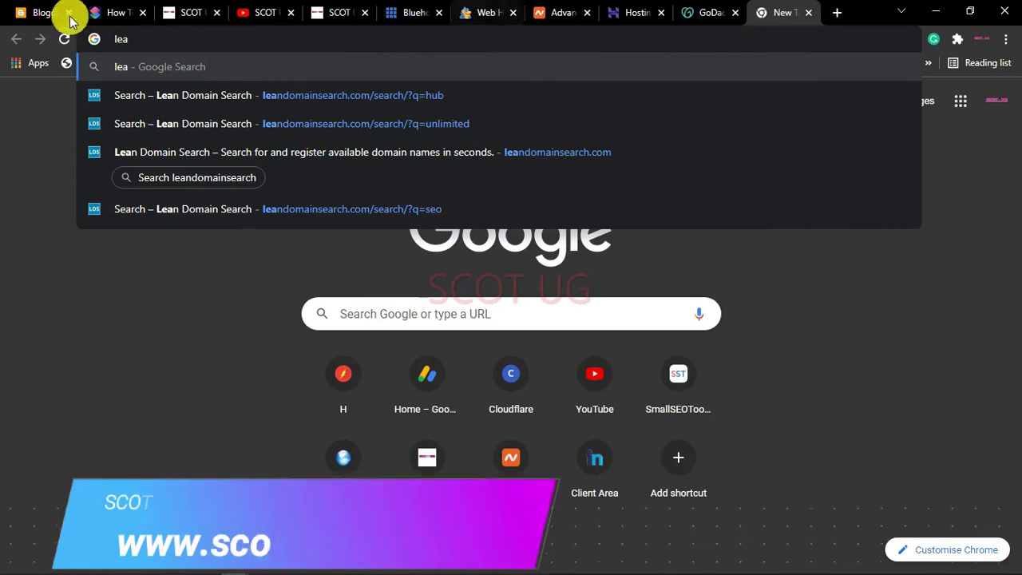
left_click(131, 94)
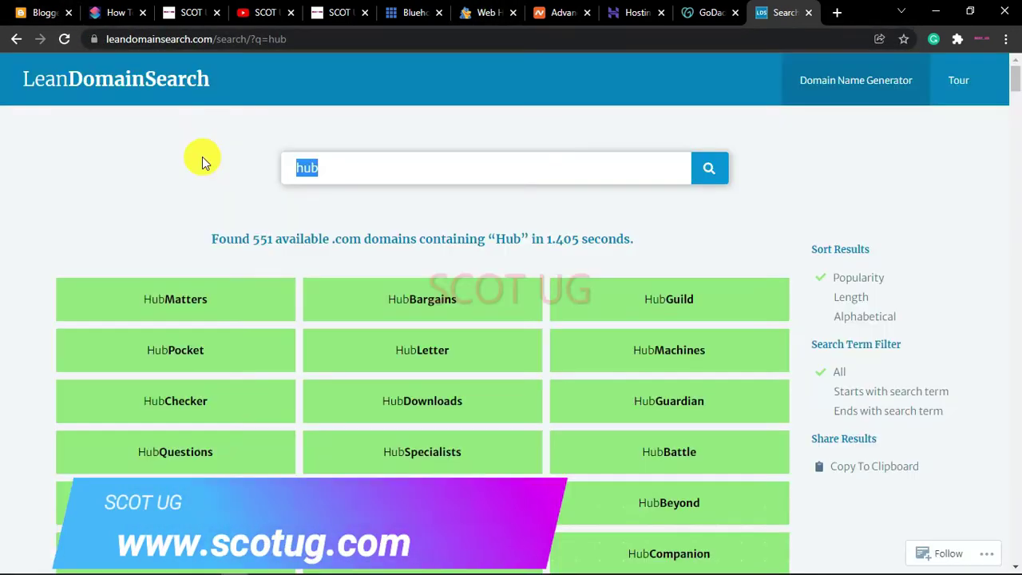
key("BackSpace")
type("unlimited")
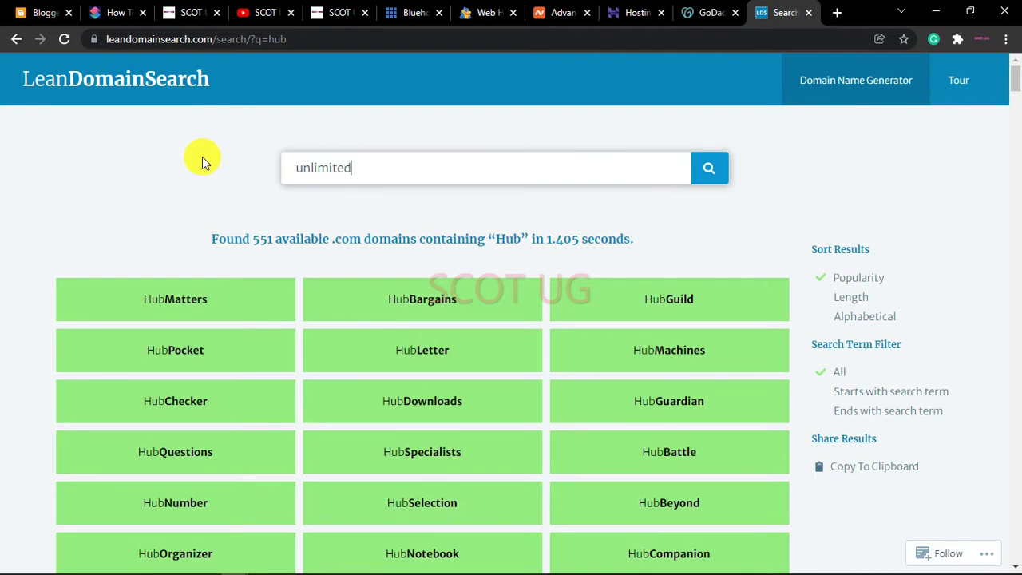
key("Return")
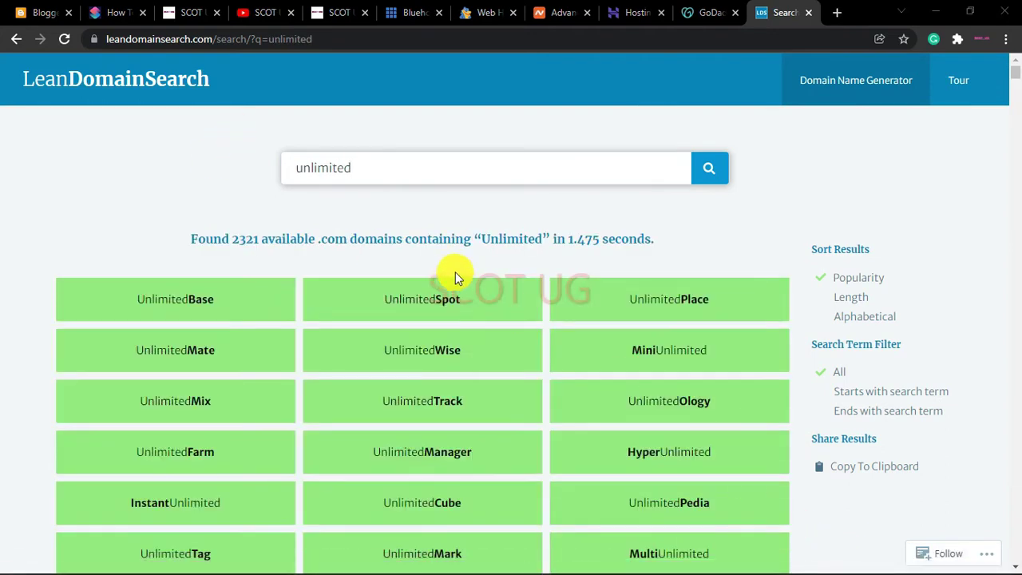
Step: Examine the available .com domain name suggestions containing "unlimited" in Lean Domain Search
scroll(455, 280, "down", 2)
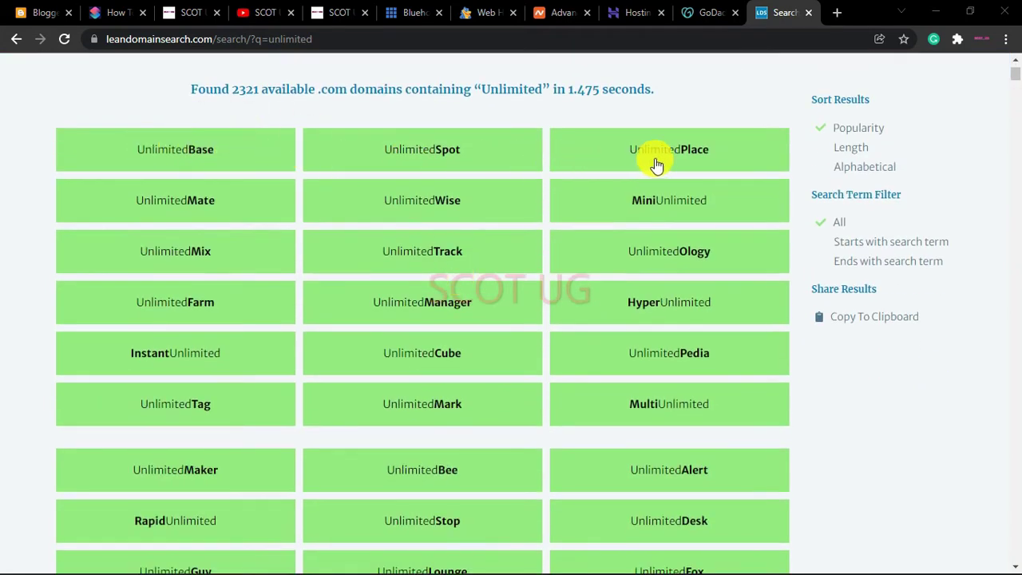
scroll(663, 163, "down", 8)
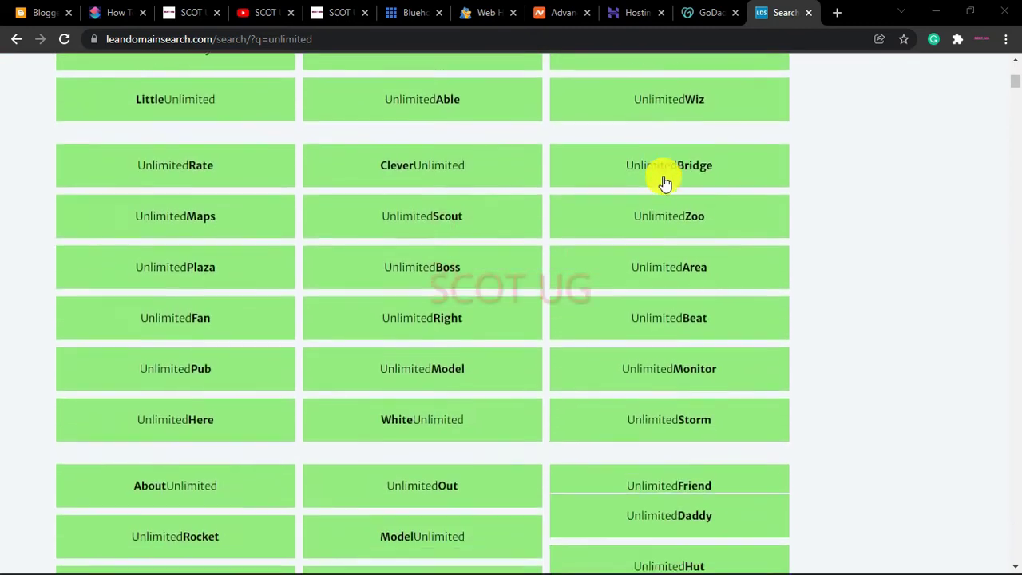
scroll(663, 171, "up", 6)
scroll(666, 182, "up", 2)
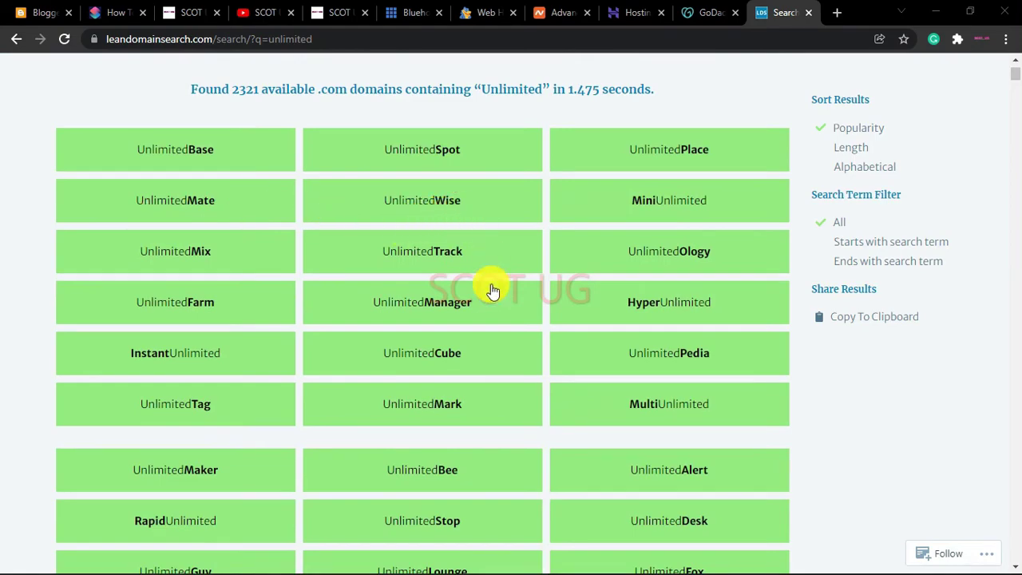
scroll(467, 272, "down", 8)
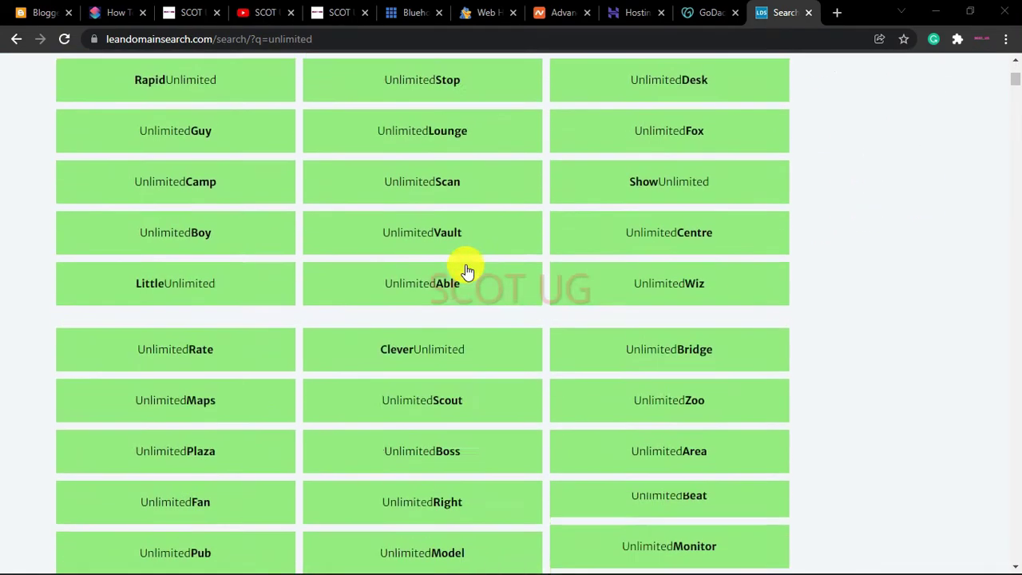
scroll(467, 271, "up", 8)
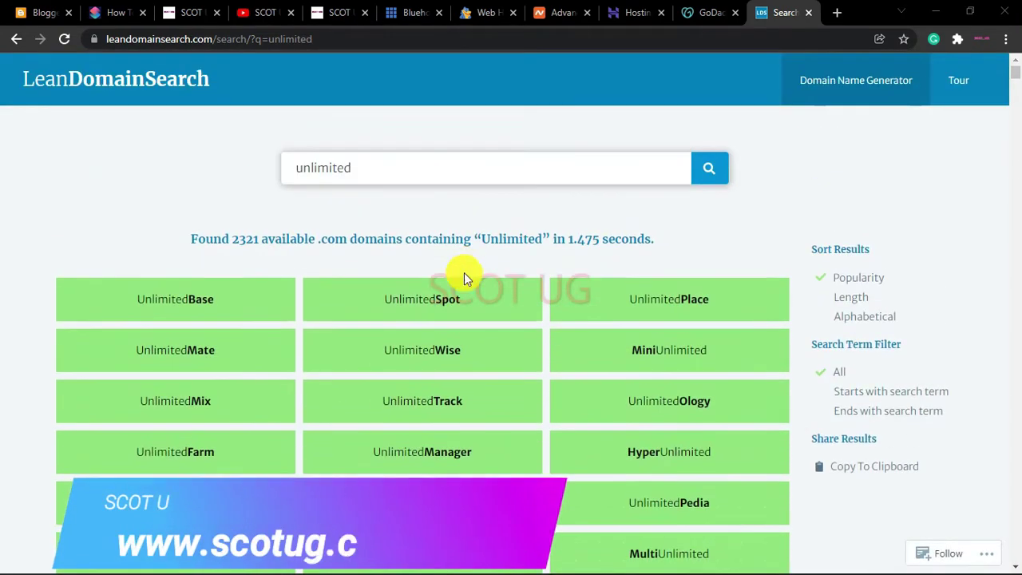
scroll(344, 303, "down", 6)
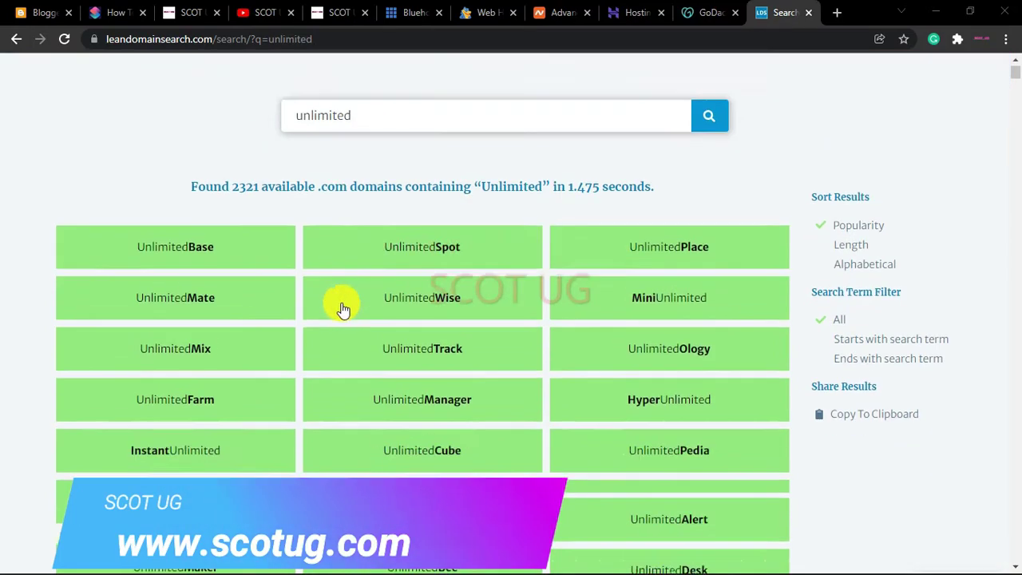
scroll(349, 302, "up", 6)
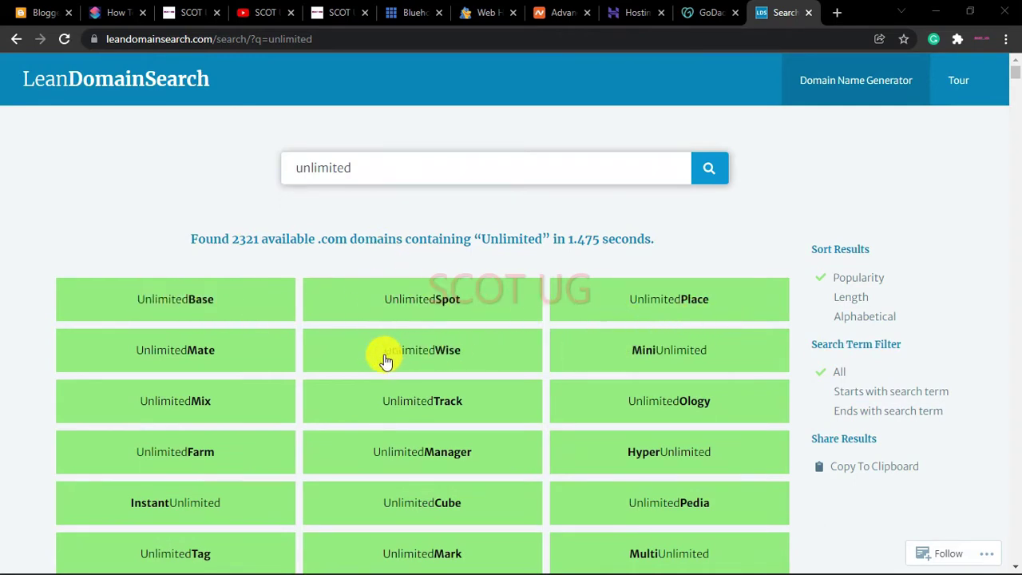
scroll(352, 360, "down", 5)
scroll(352, 360, "up", 1)
scroll(349, 344, "down", 15)
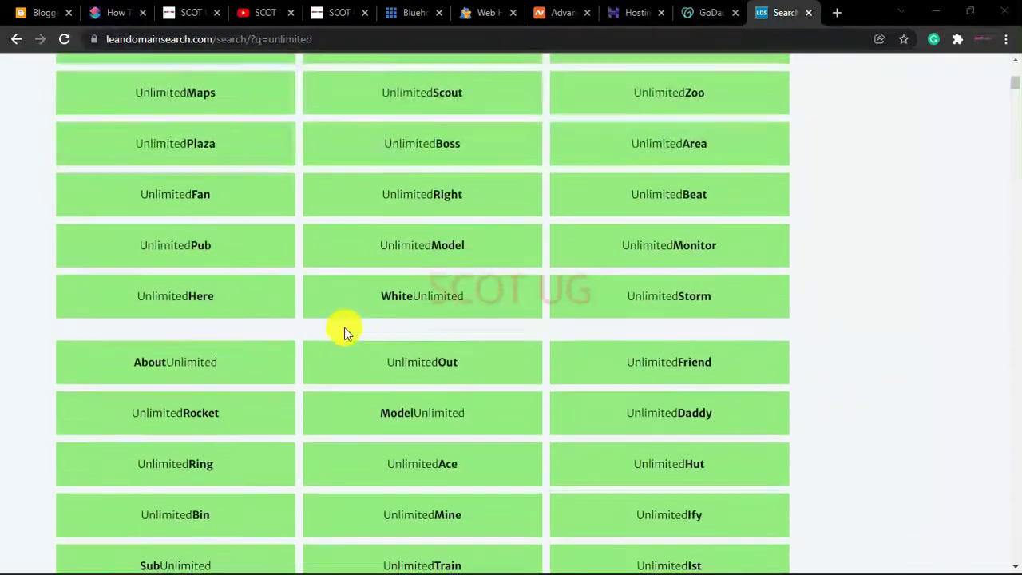
scroll(346, 330, "down", 12)
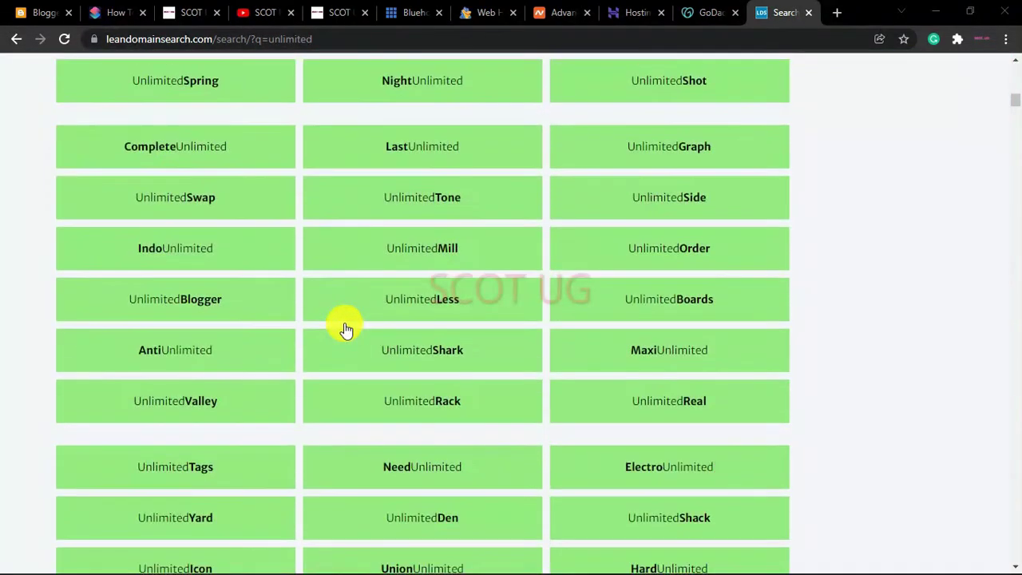
scroll(346, 330, "up", 5)
scroll(343, 328, "up", 10)
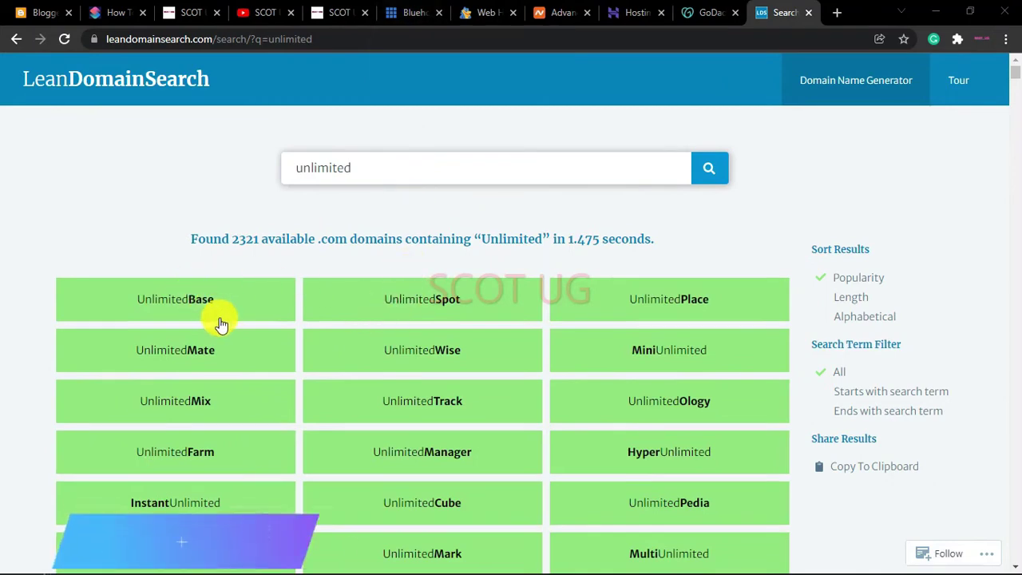
Step: Return to GoDaddy's domain search and check the availability of unlimitedbase.com
left_click(409, 13)
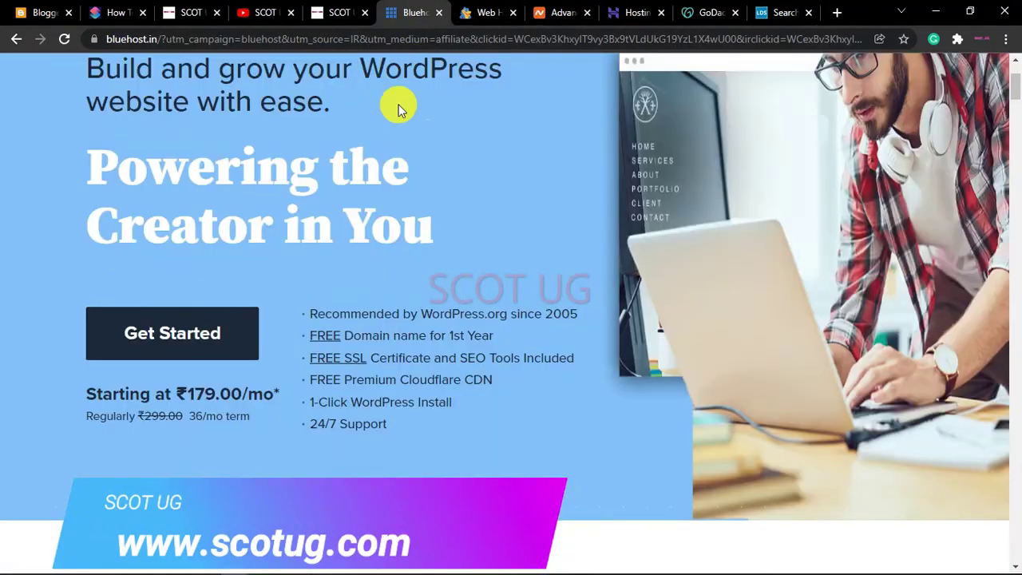
left_click(476, 11)
left_click(556, 12)
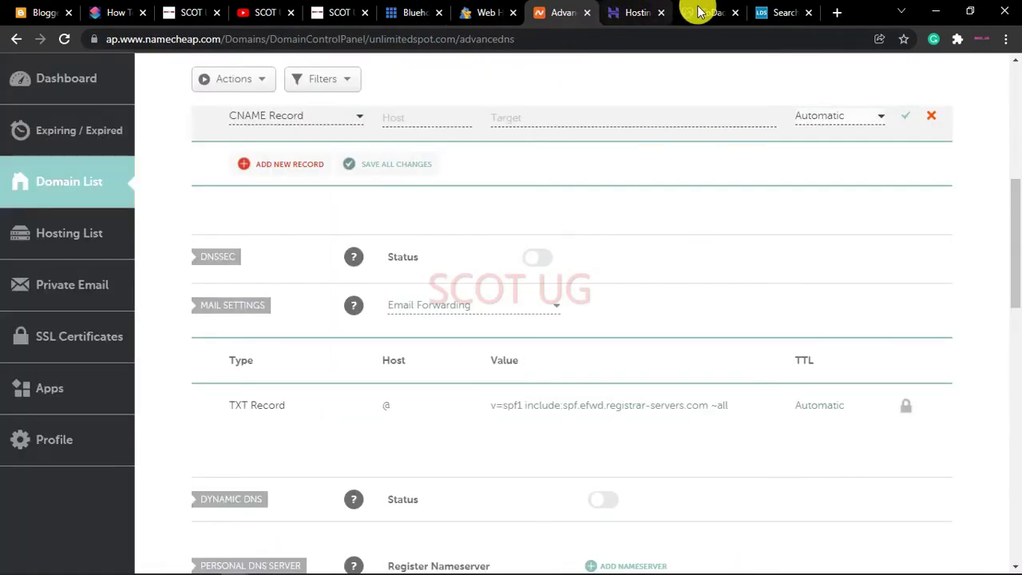
left_click(703, 13)
left_click(170, 146)
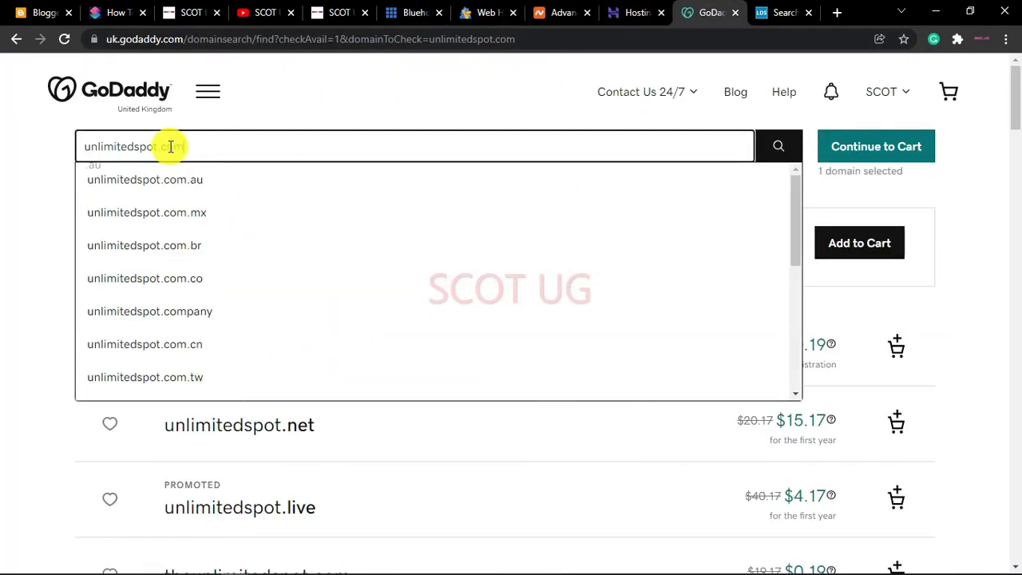
left_click_drag(183, 146, 161, 152)
left_click(161, 150)
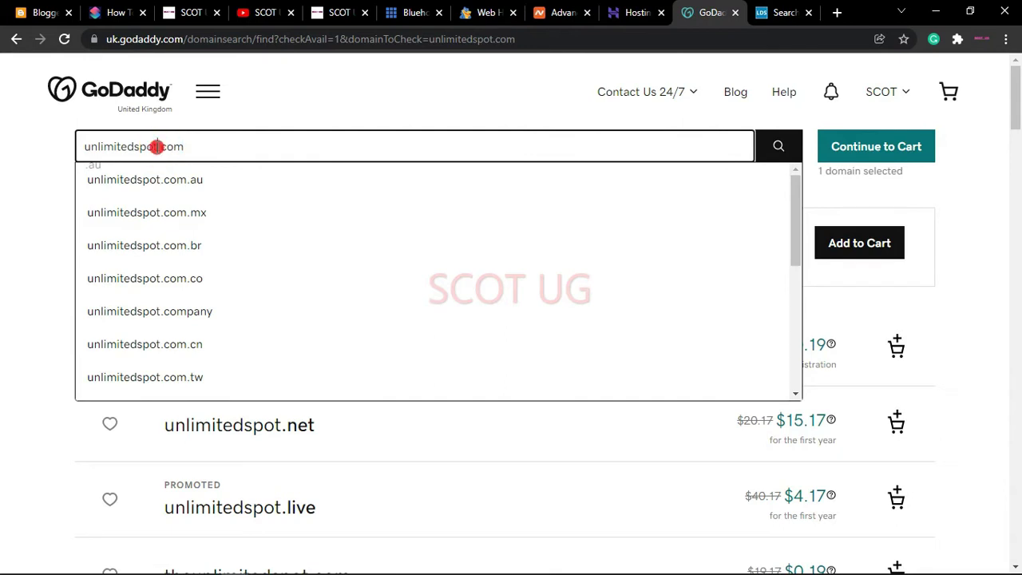
key("BackSpace")
key("BackSpace")
key("BackSpace")
key("BackSpace")
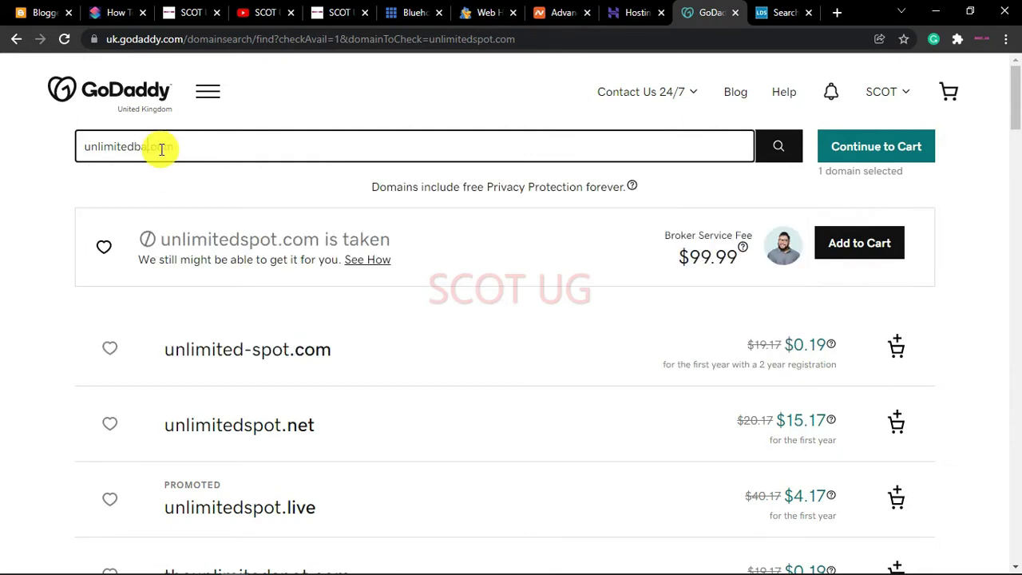
key("Return")
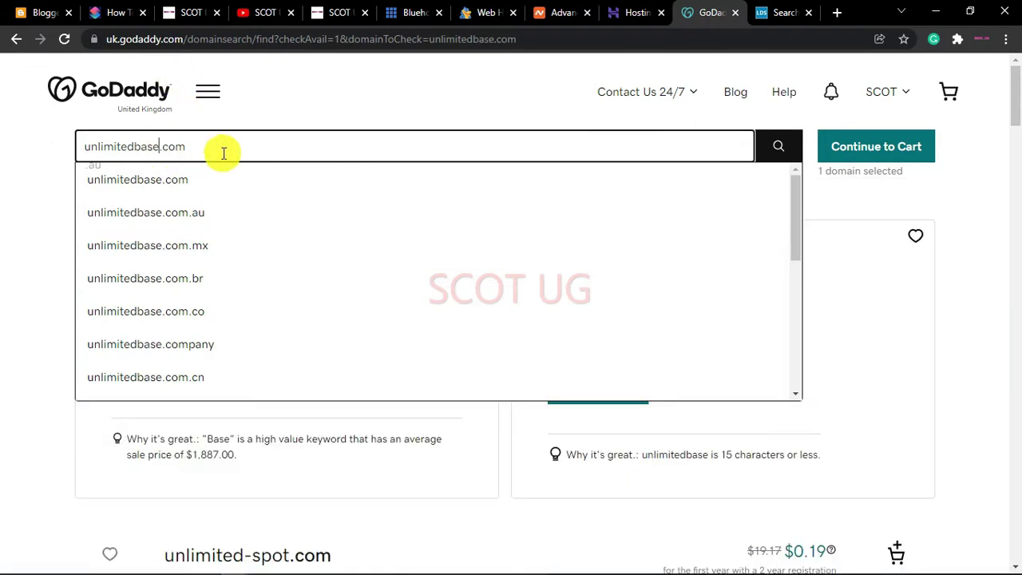
left_click(320, 92)
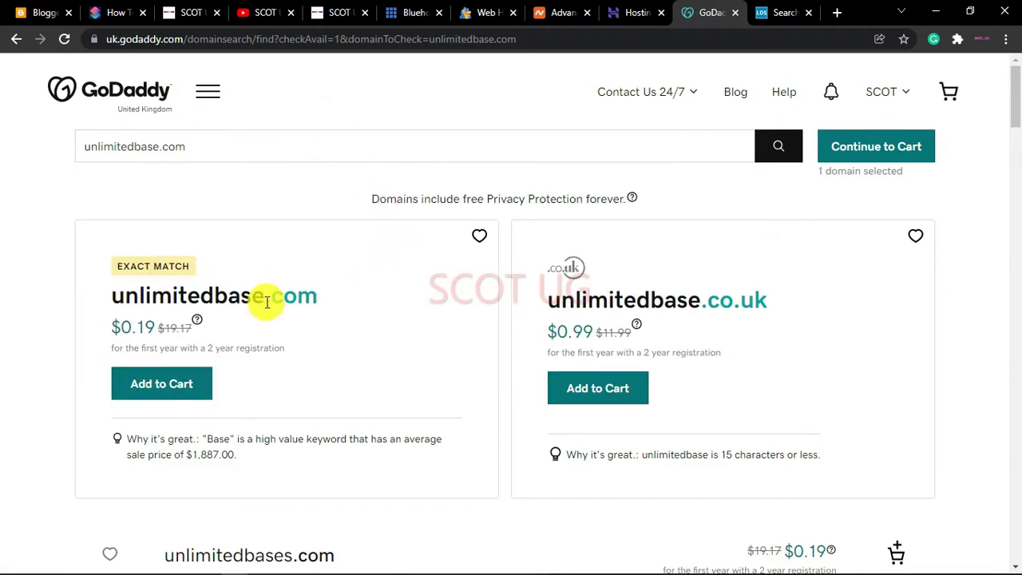
Step: Add unlimitedbase.com with its 2-year registration offer to the GoDaddy cart and continue to the domain protection options
scroll(277, 255, "down", 2)
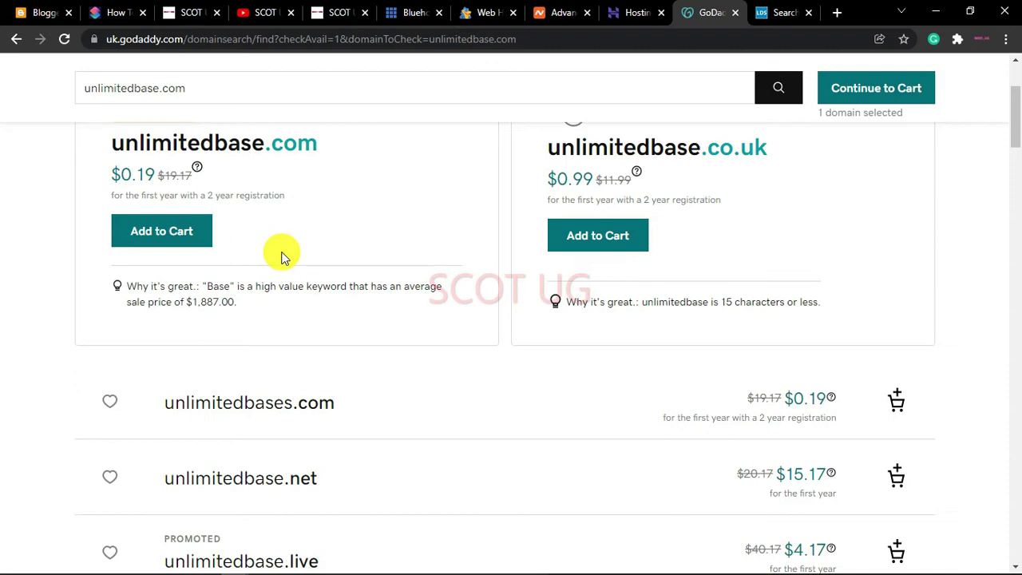
left_click(136, 236)
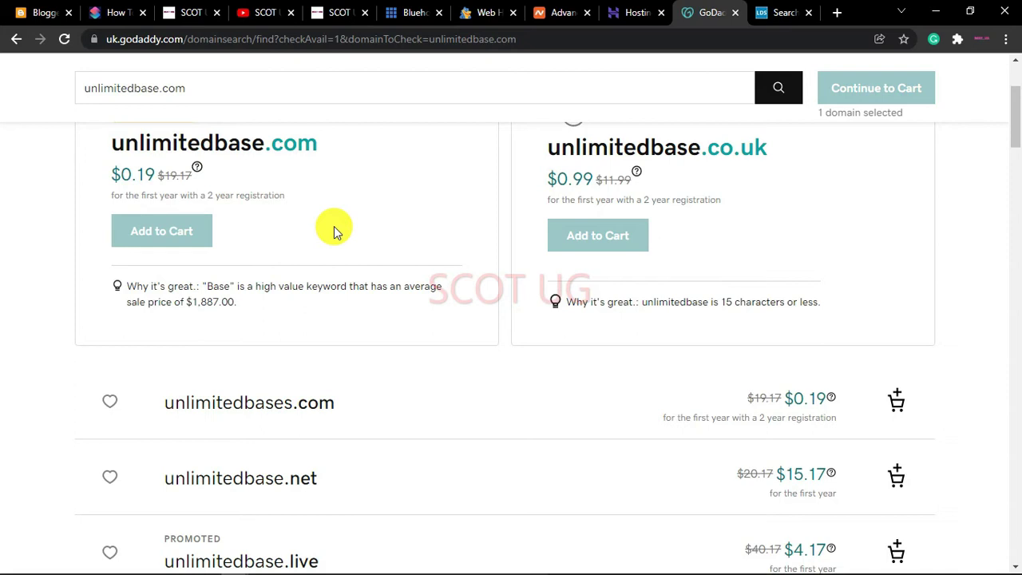
left_click(835, 148)
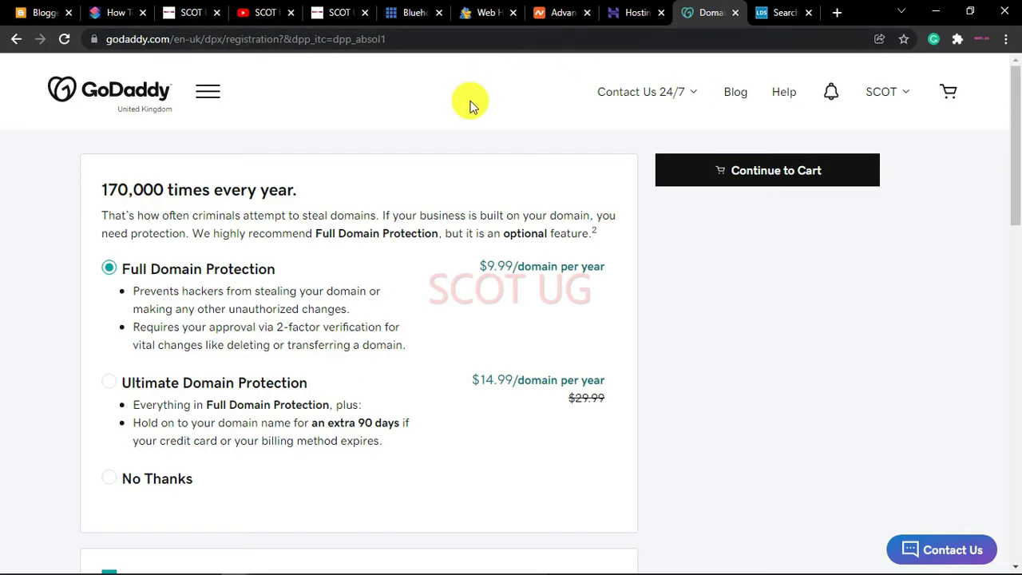
Step: Revisit the Bluehost, HostGator, Namecheap and Lean Domain Search pages and examine GoDaddy's domain protection options
left_click(407, 13)
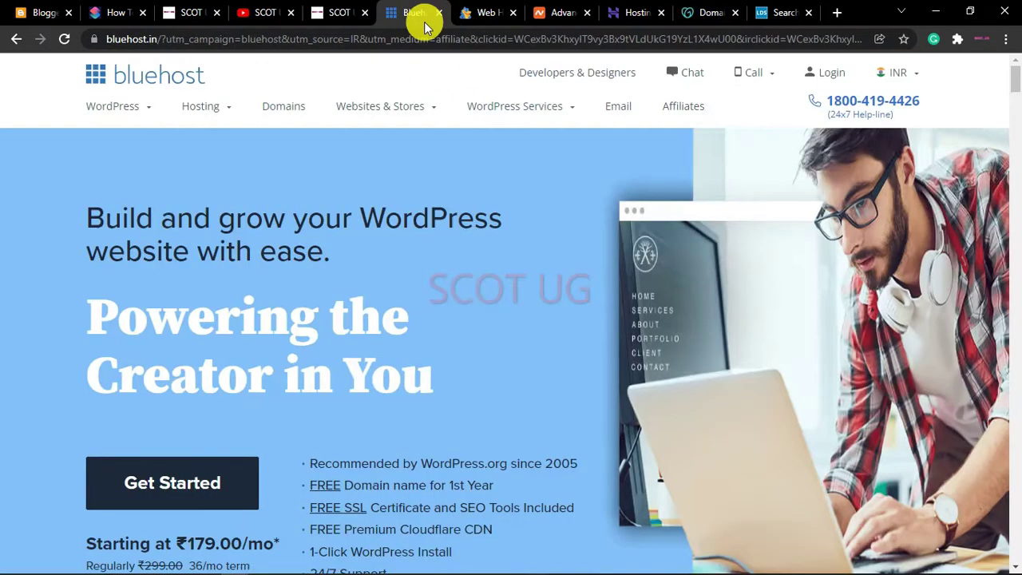
left_click(475, 17)
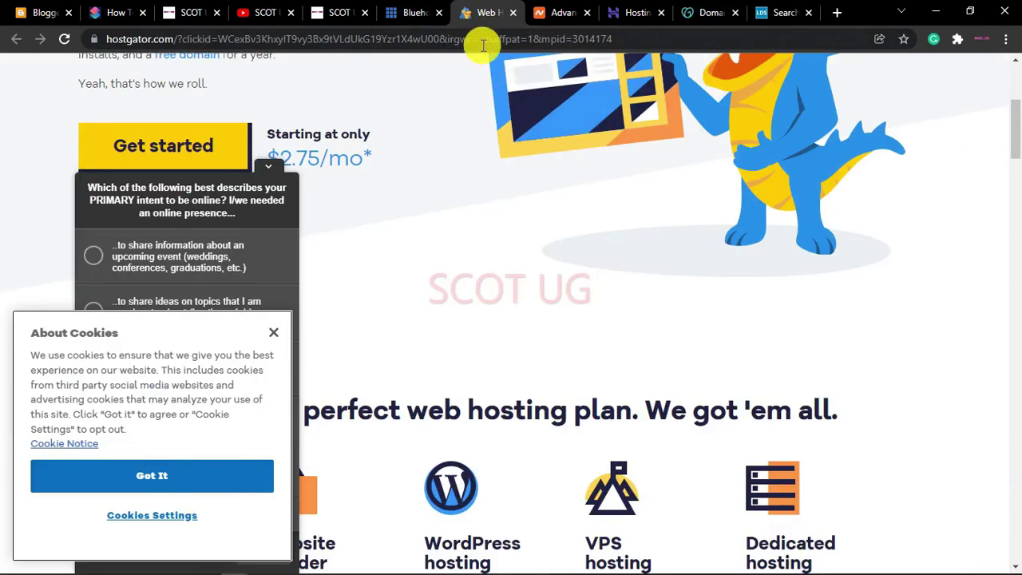
left_click(546, 17)
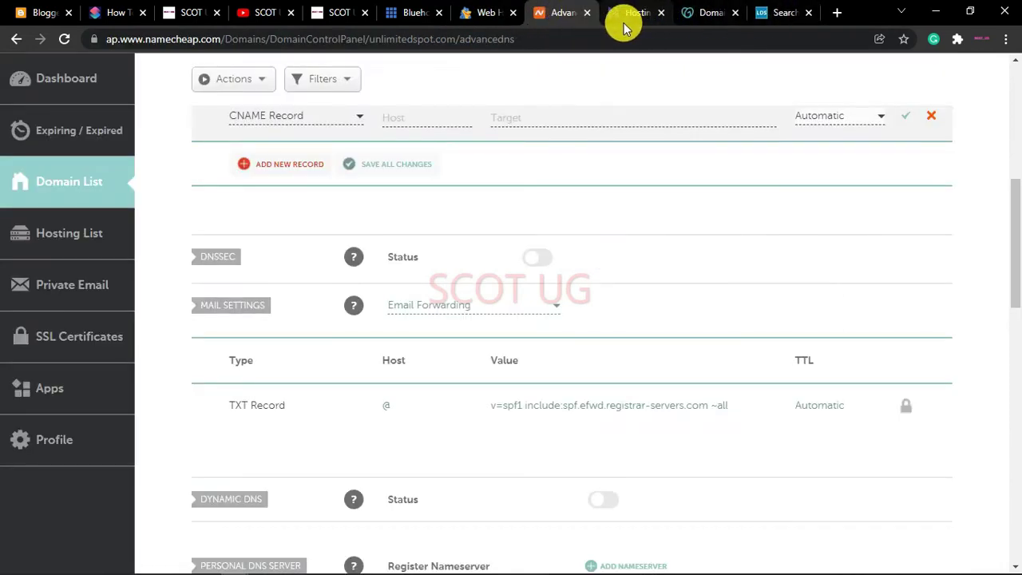
left_click(782, 16)
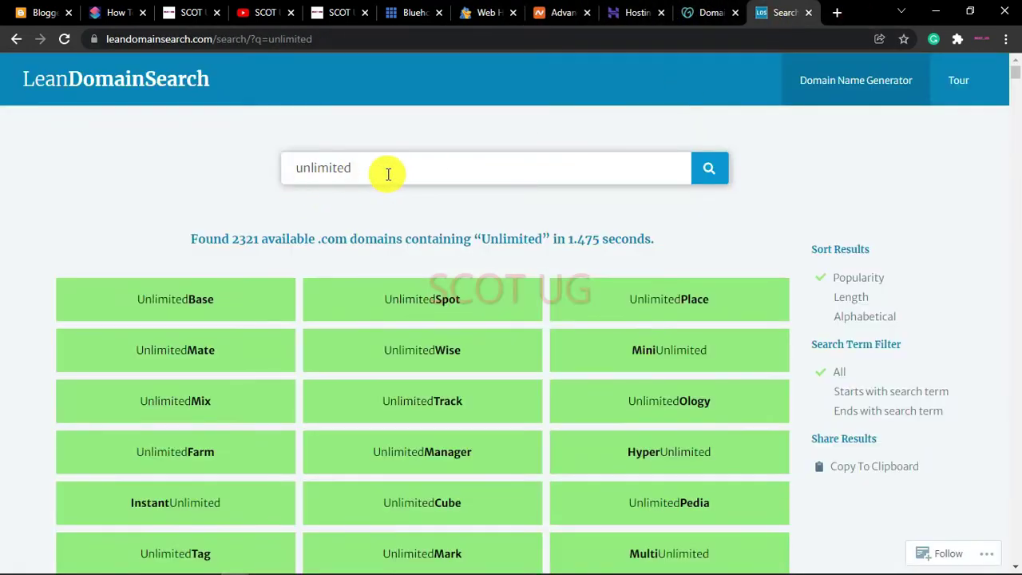
left_click(717, 10)
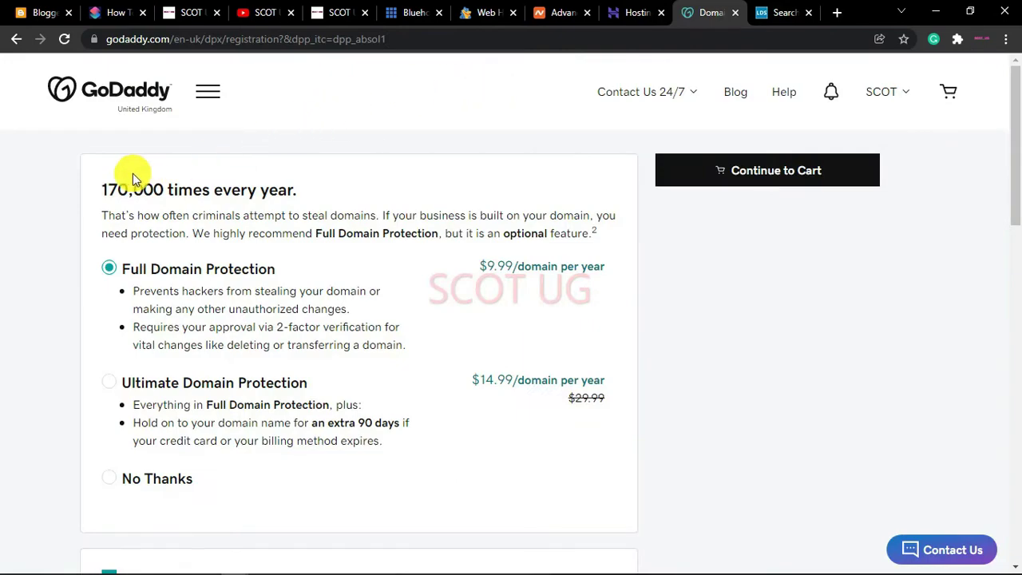
scroll(130, 178, "down", 5)
scroll(130, 175, "up", 5)
scroll(131, 209, "down", 4)
scroll(131, 209, "up", 4)
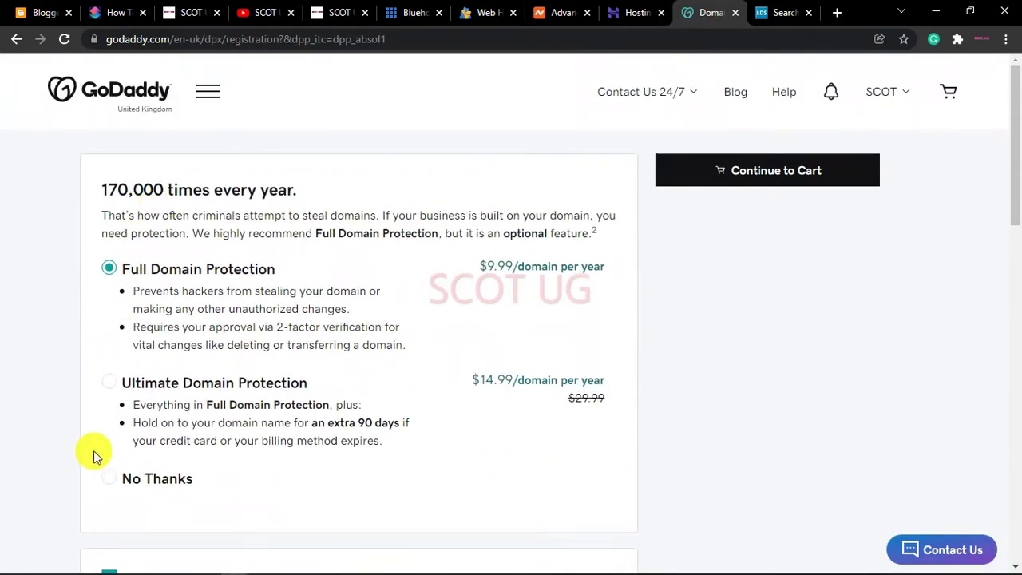
Step: Decline domain protection for unlimitedbase.com and continue to the GoDaddy cart
left_click(109, 478)
scroll(357, 338, "down", 2)
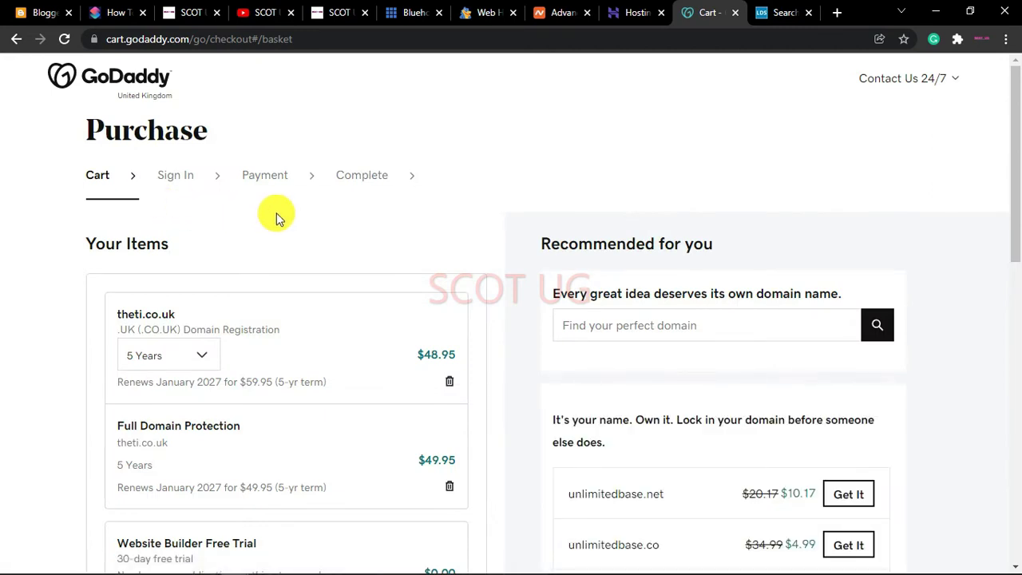
Step: Remove the theti.co.uk registration and its accompanying Website Builder Free Trial from the GoDaddy cart
scroll(275, 227, "down", 2)
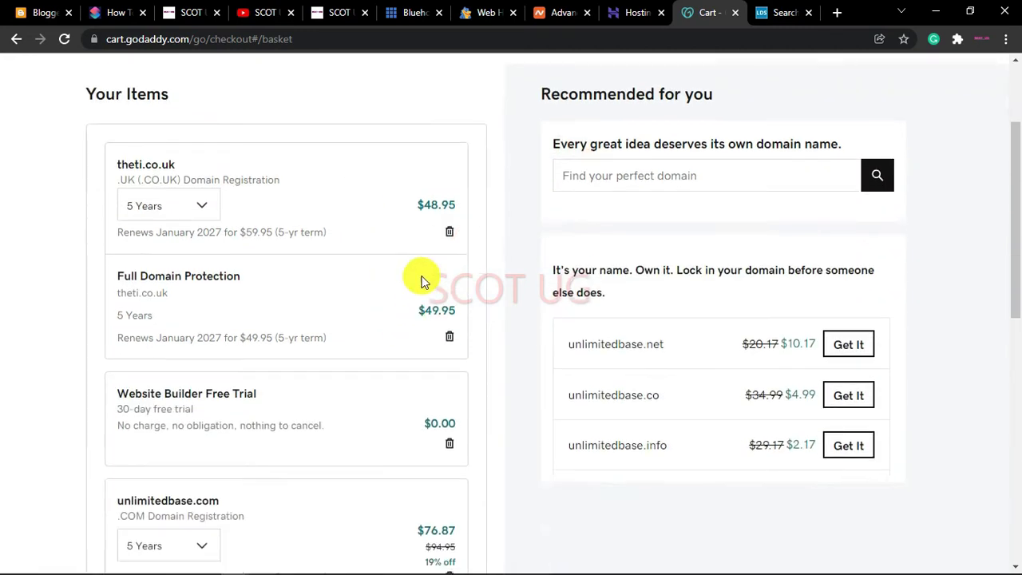
left_click(450, 233)
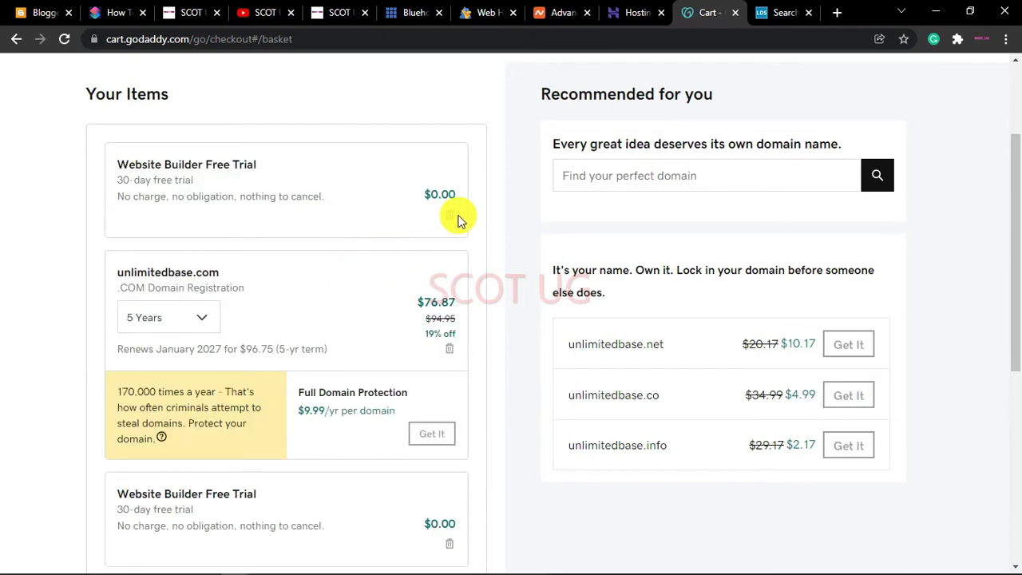
left_click(451, 216)
scroll(432, 239, "down", 1)
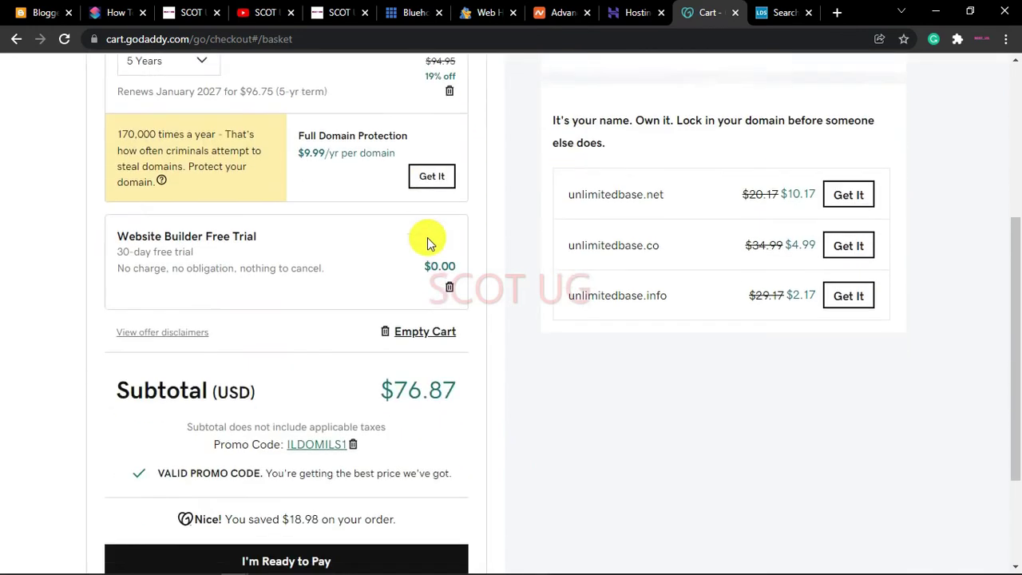
scroll(429, 240, "up", 4)
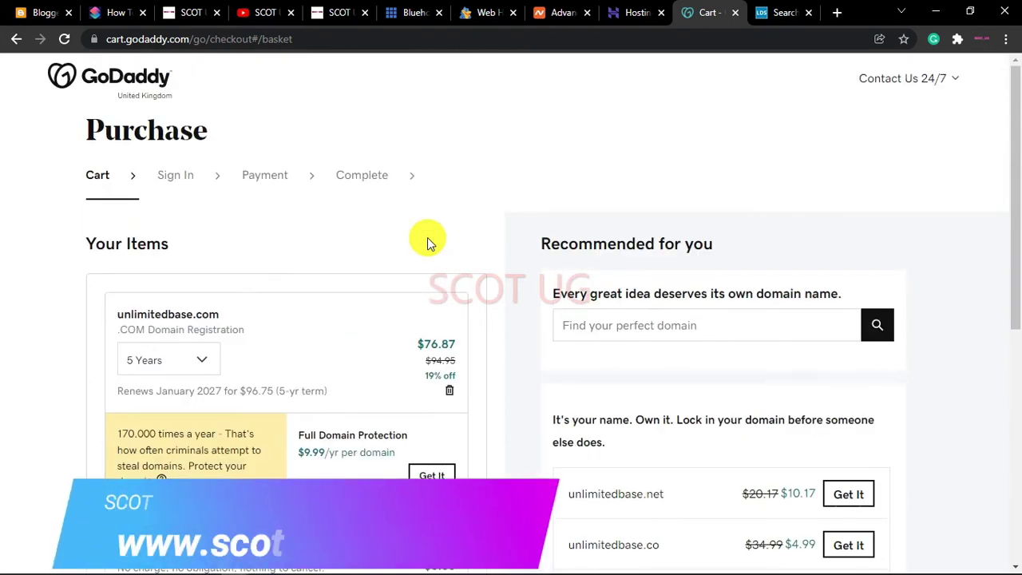
Step: Set the registration term of unlimitedbase.com in the cart to 1 Year
left_click(177, 362)
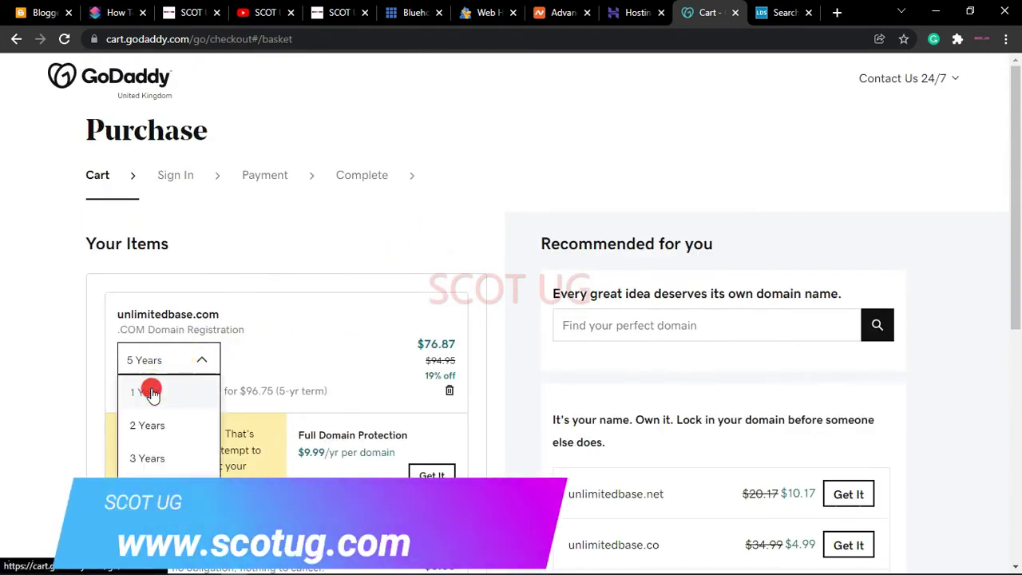
left_click(151, 389)
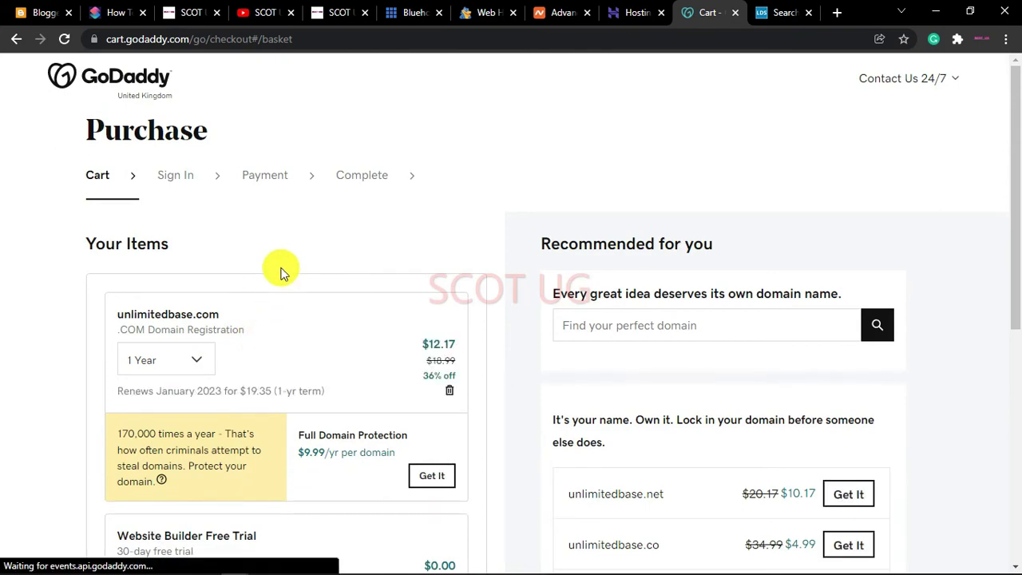
Step: Examine the cart's price for unlimitedbase.com, the subtotal, the promo code and the savings
scroll(281, 273, "down", 4)
scroll(282, 269, "up", 4)
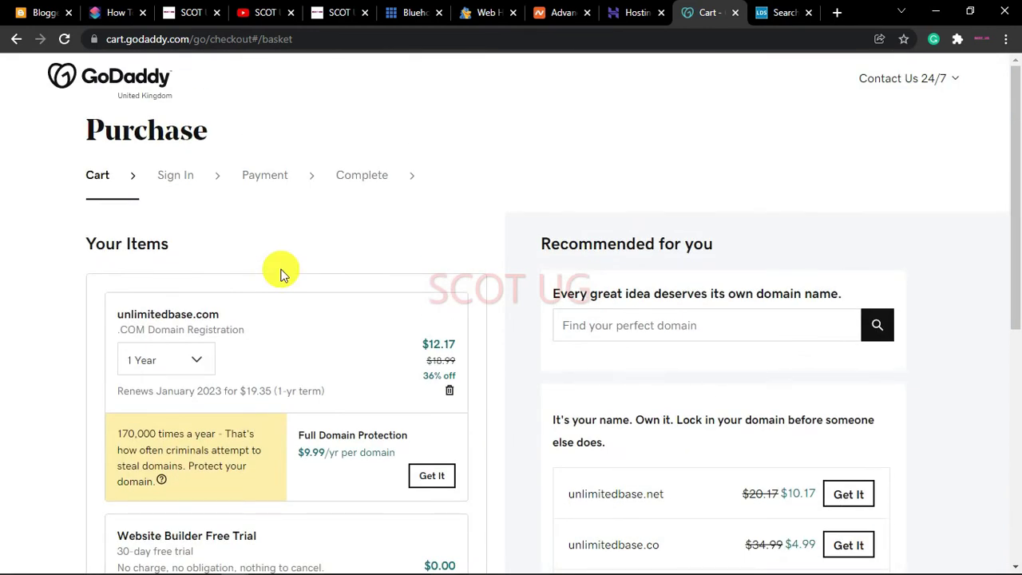
scroll(281, 272, "down", 2)
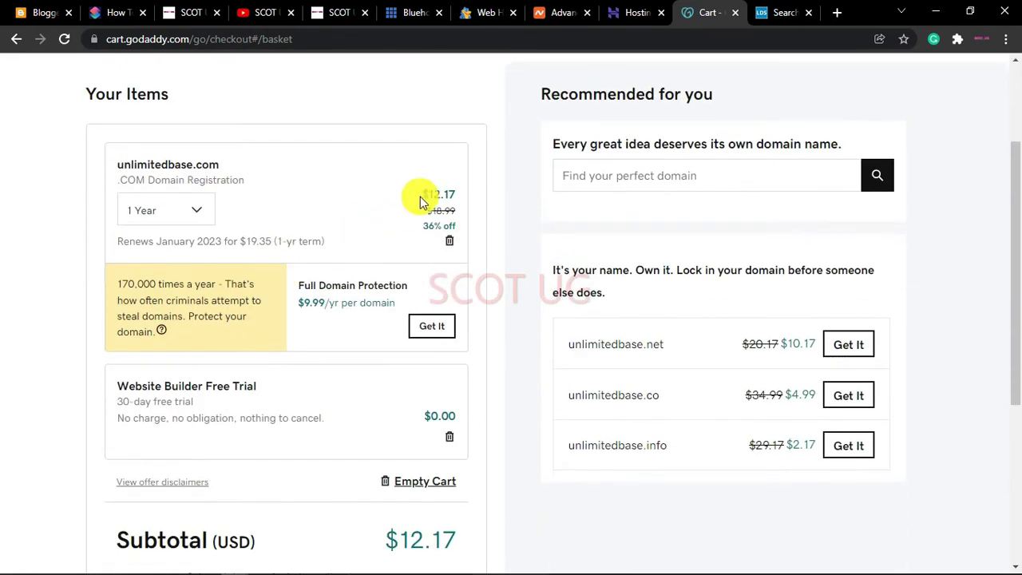
left_click_drag(420, 196, 529, 190)
left_click(495, 203)
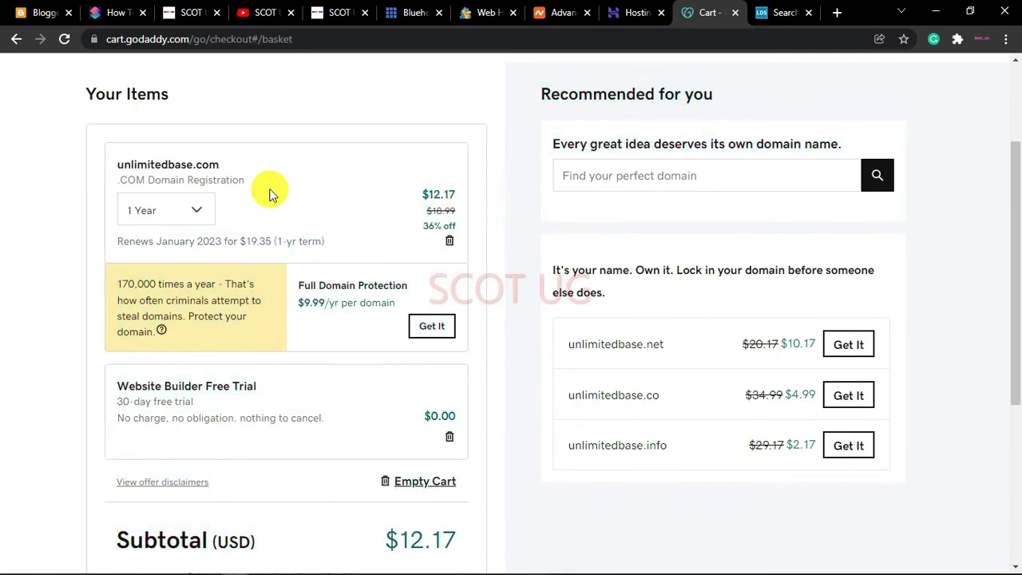
scroll(270, 193, "down", 4)
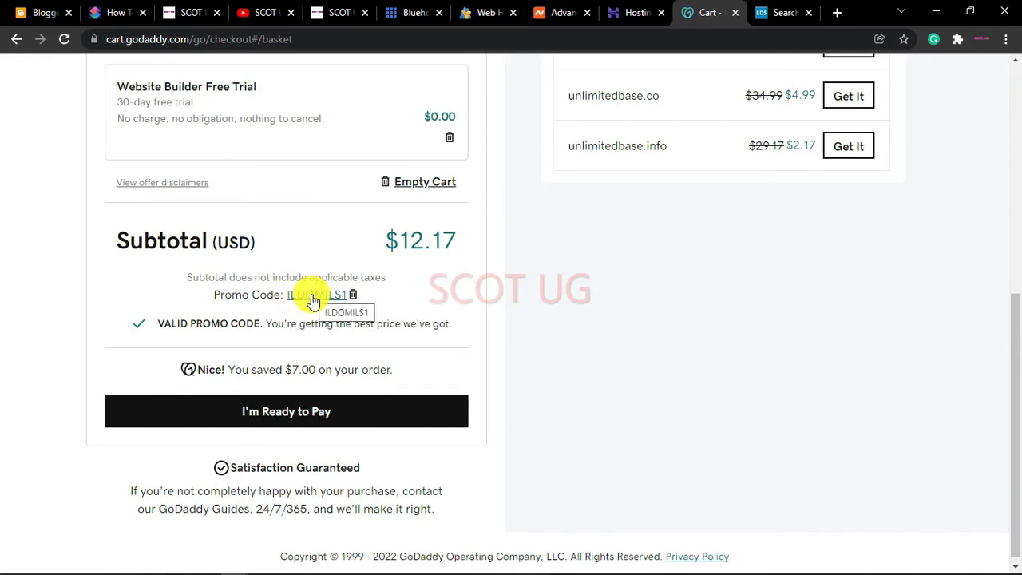
left_click_drag(285, 370, 423, 359)
scroll(481, 369, "up", 2)
left_click(546, 387)
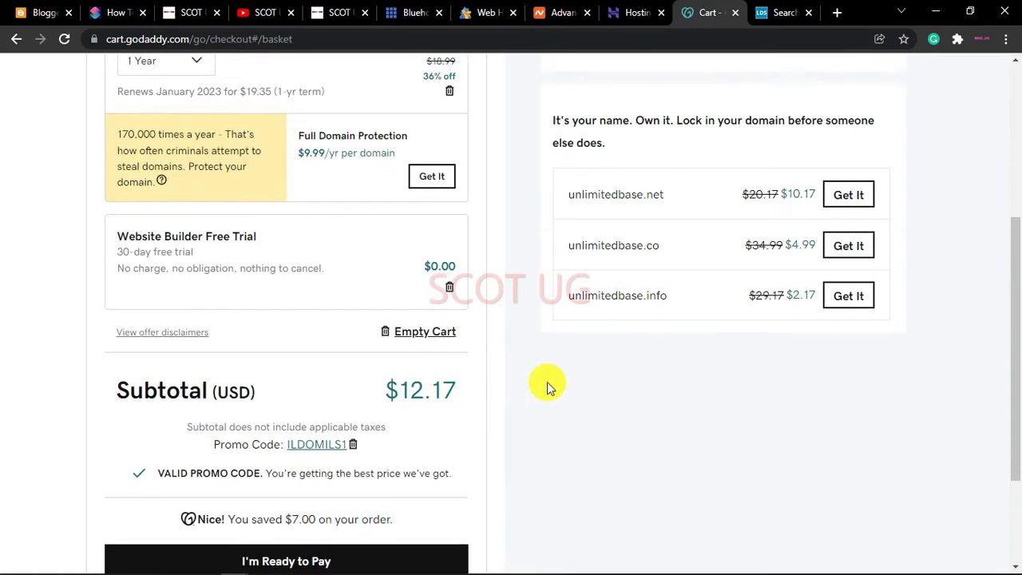
scroll(543, 390, "up", 4)
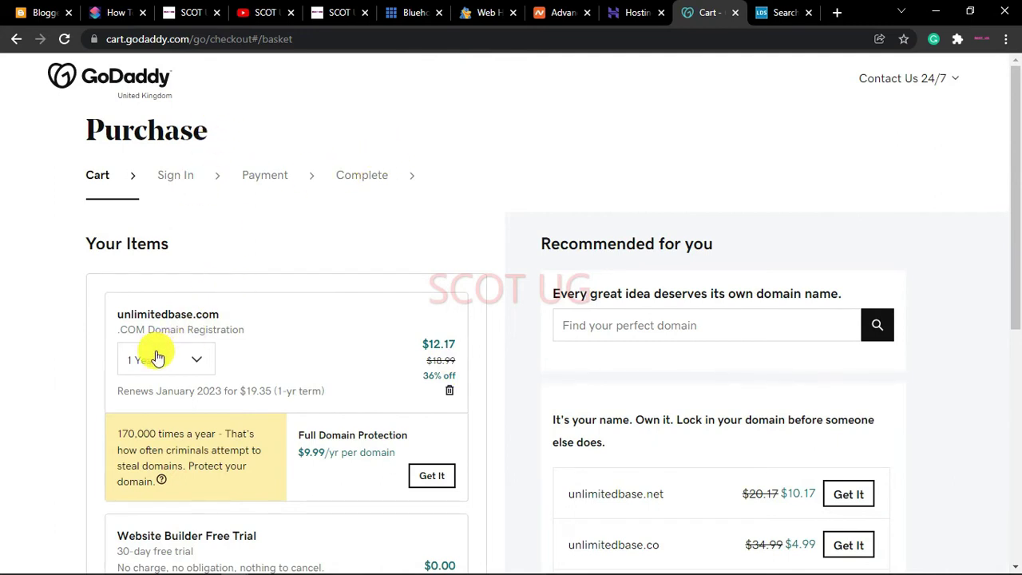
left_click_drag(256, 335, 257, 317)
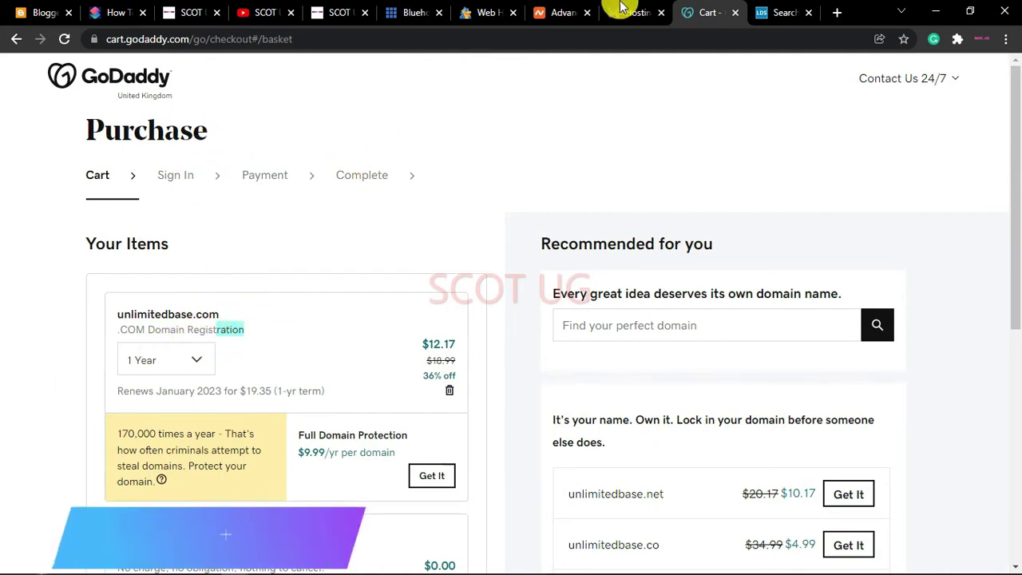
Step: Switch to Namecheap's Advanced DNS page for unlimitedspot.com and examine the Host Records section
left_click(544, 14)
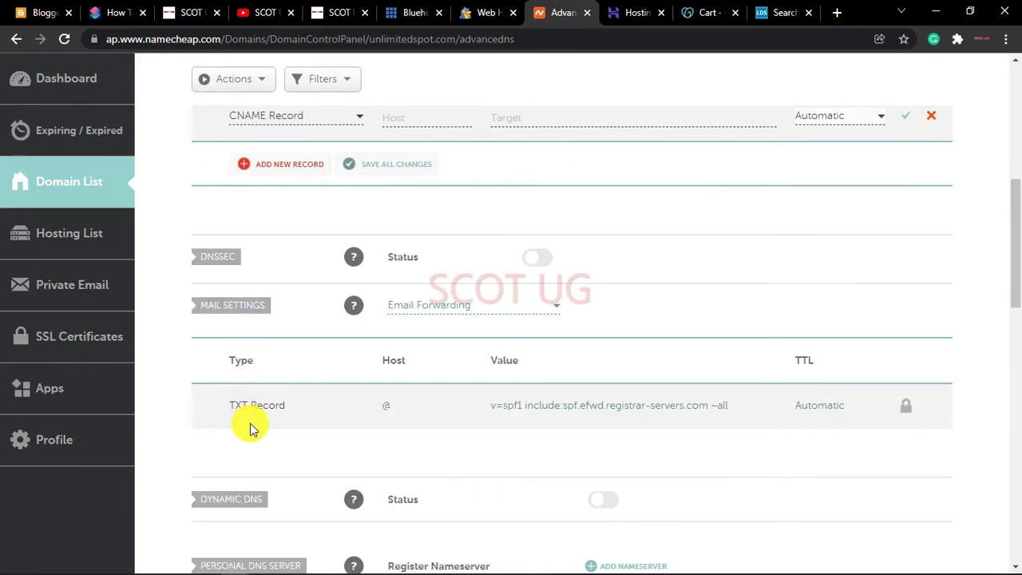
scroll(254, 162, "up", 6)
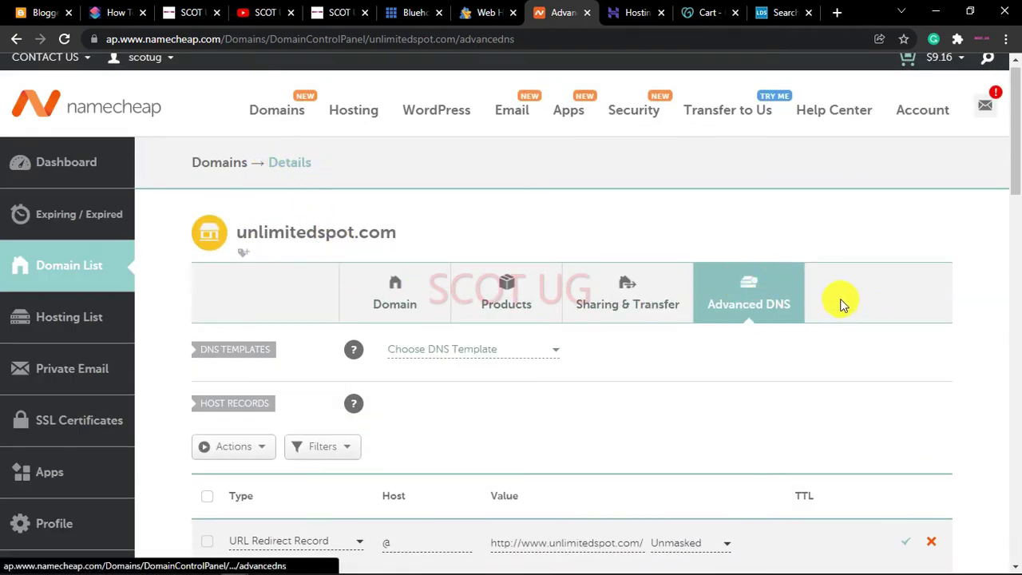
scroll(546, 287, "down", 2)
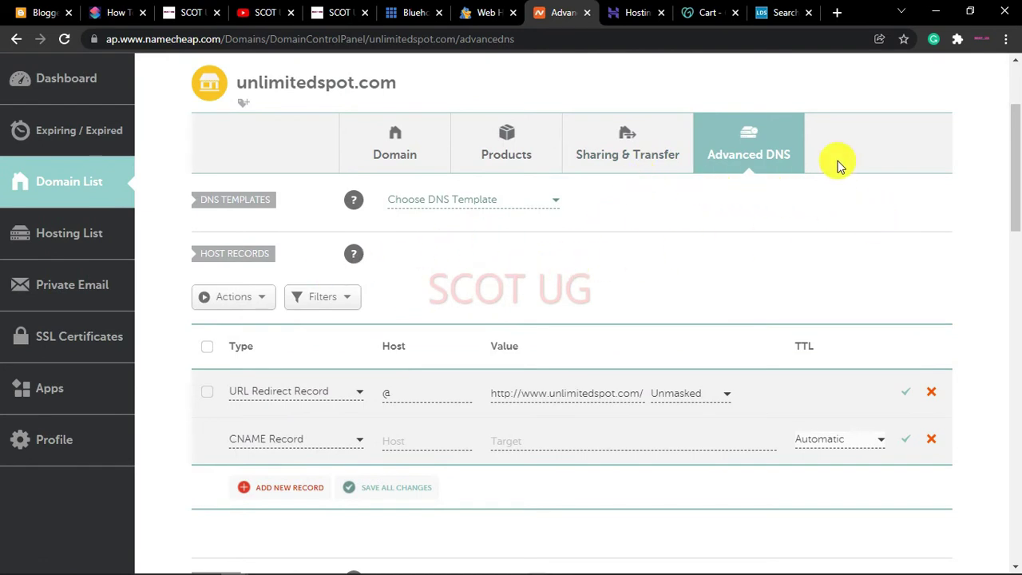
scroll(281, 253, "down", 2)
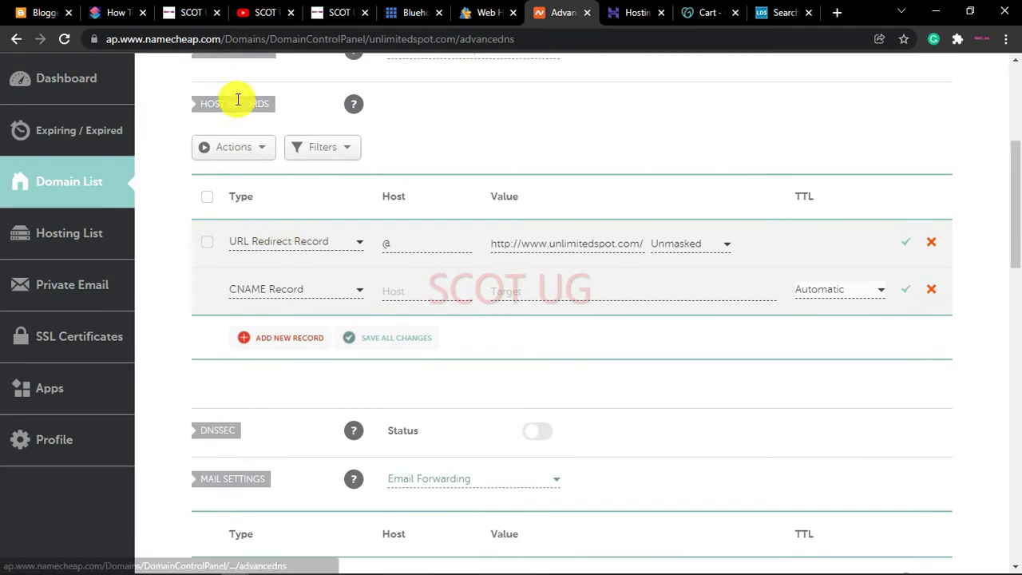
left_click_drag(285, 107, 198, 107)
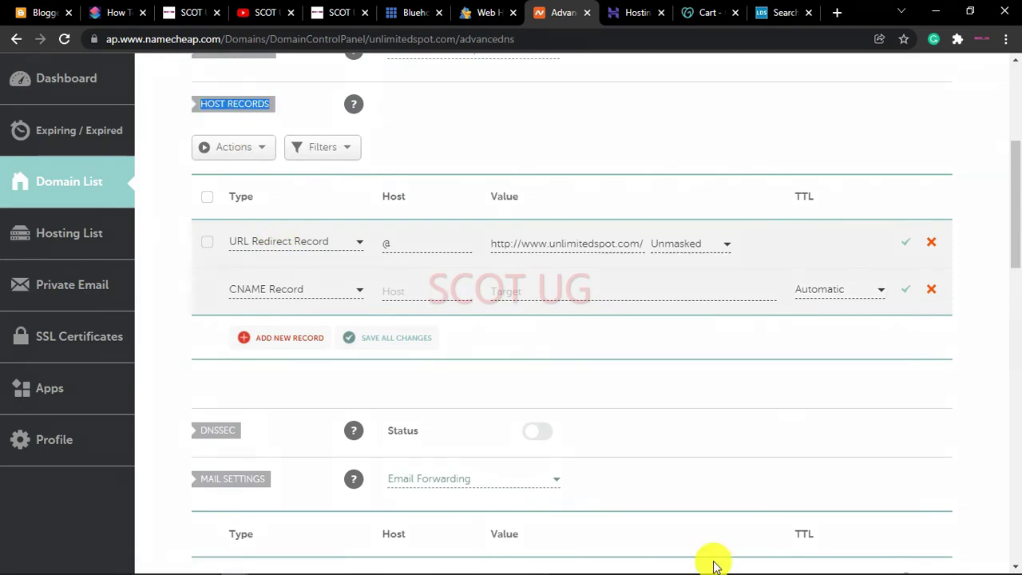
left_click_drag(390, 134, 256, 130)
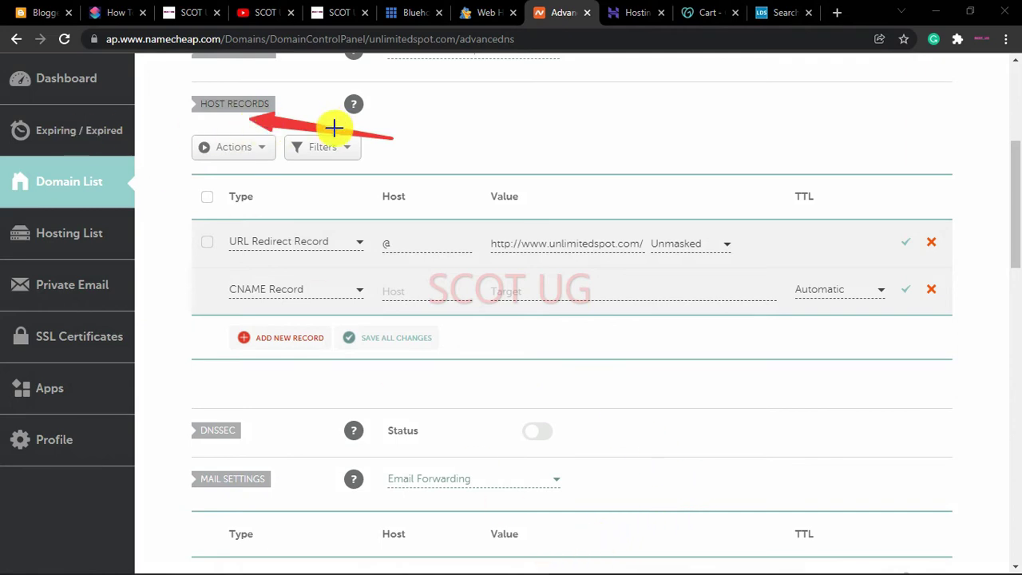
key("Escape")
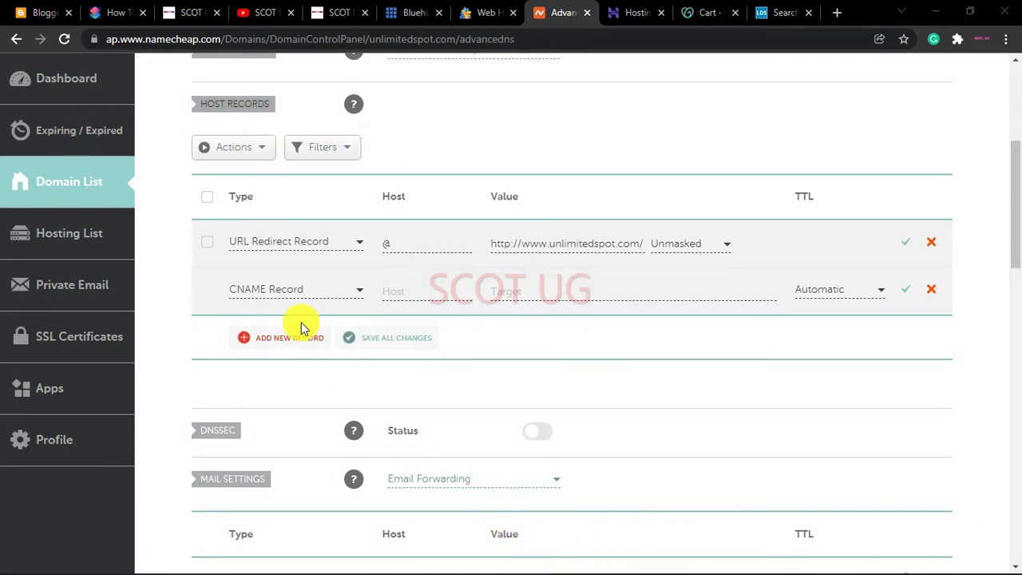
Step: Start an additional host record, and discard both it and the blank CNAME record, keeping only the URL Redirect Record
left_click(274, 338)
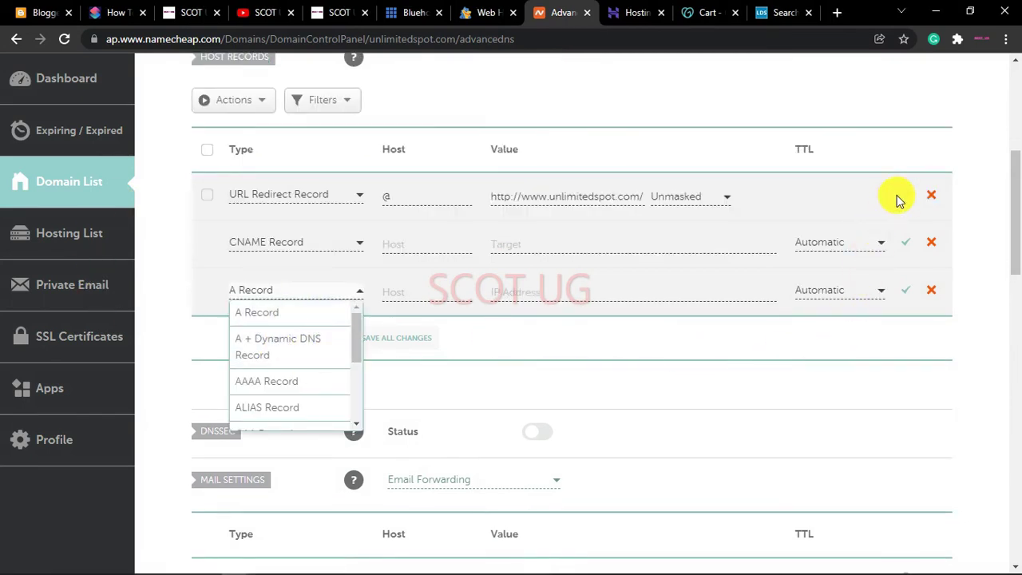
left_click(932, 246)
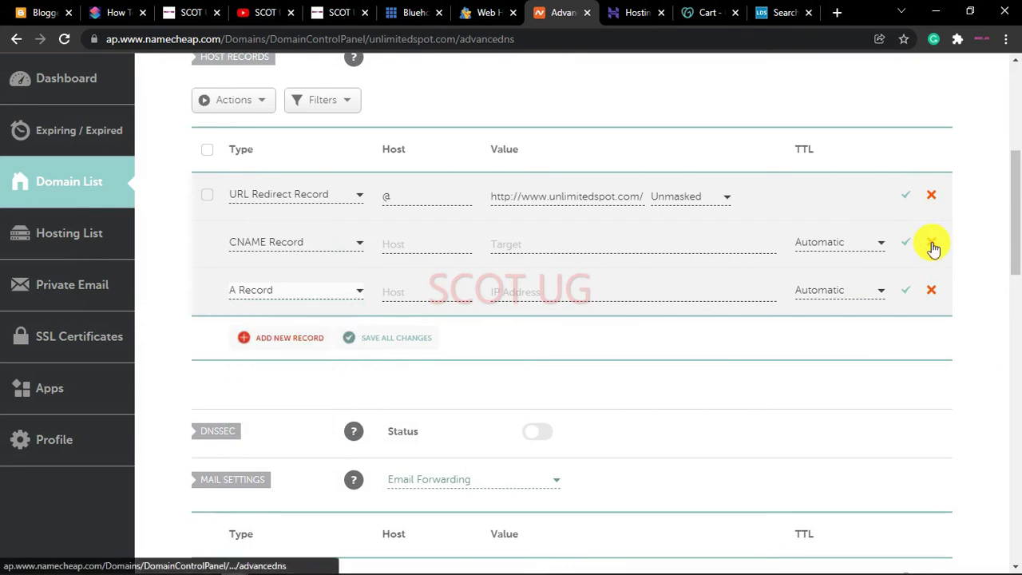
left_click(931, 243)
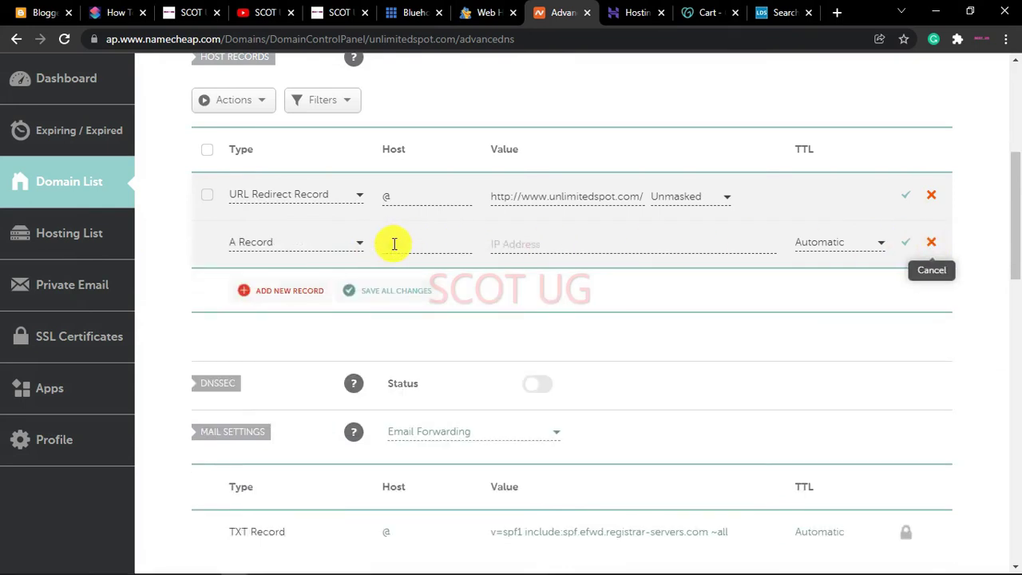
left_click(361, 248)
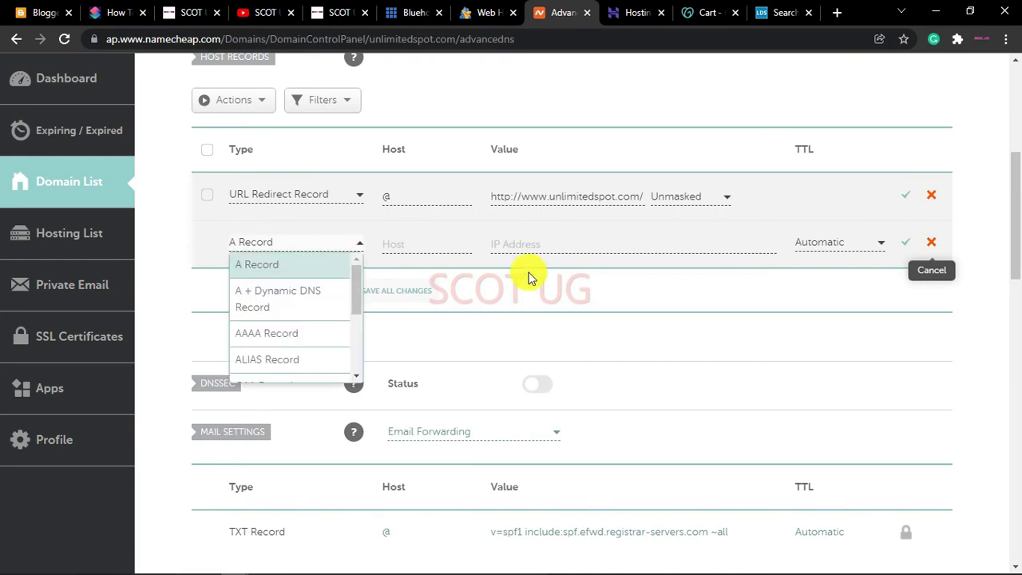
left_click(640, 295)
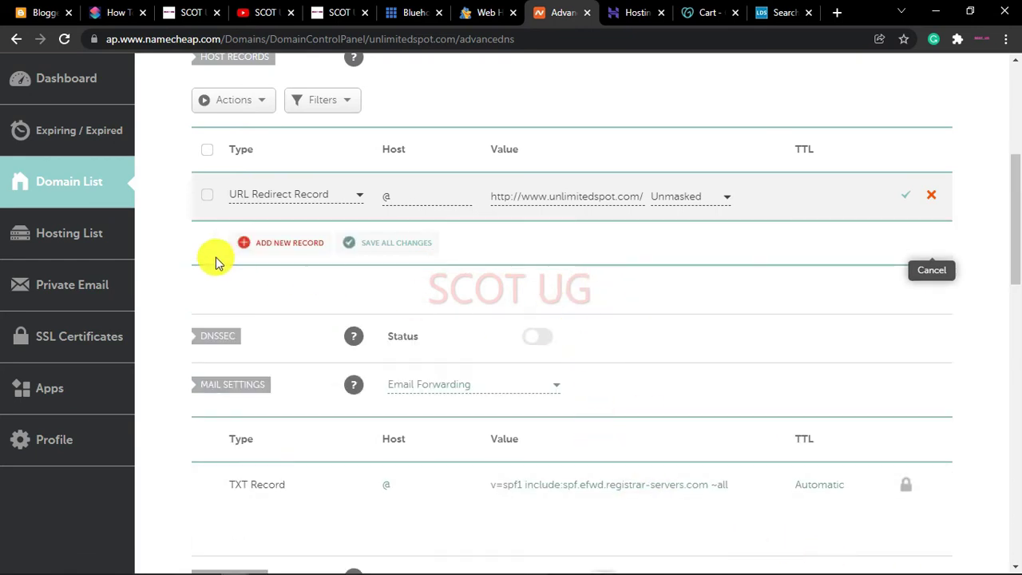
Step: Add a new host record for unlimitedspot.com and set its type to CNAME Record
left_click(300, 241)
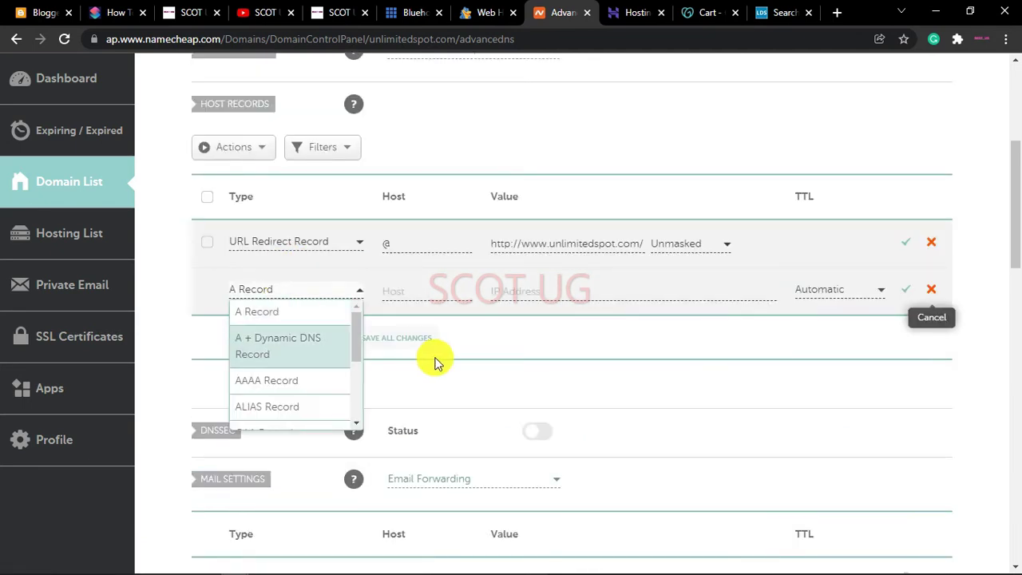
left_click(572, 329)
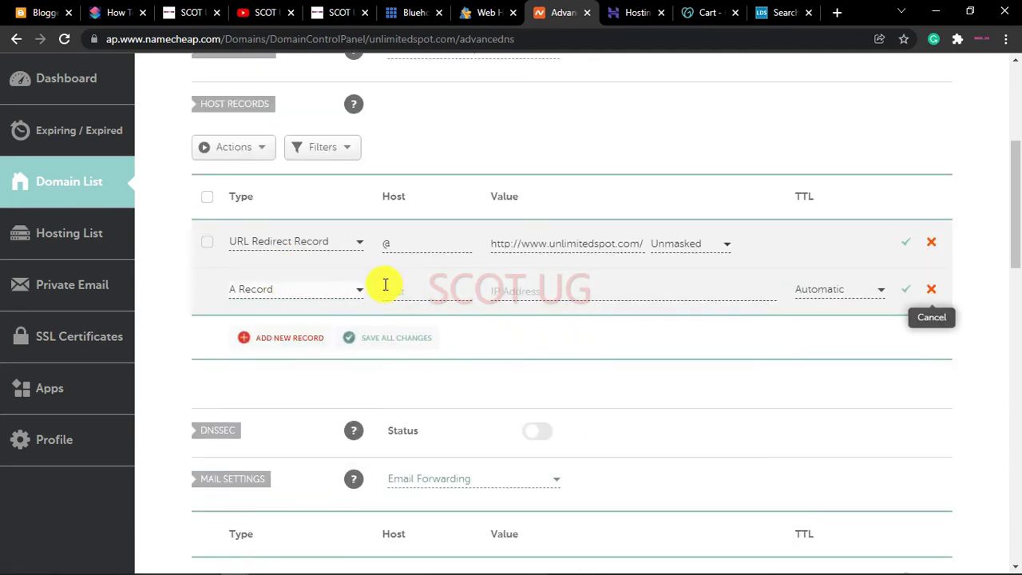
left_click(269, 292)
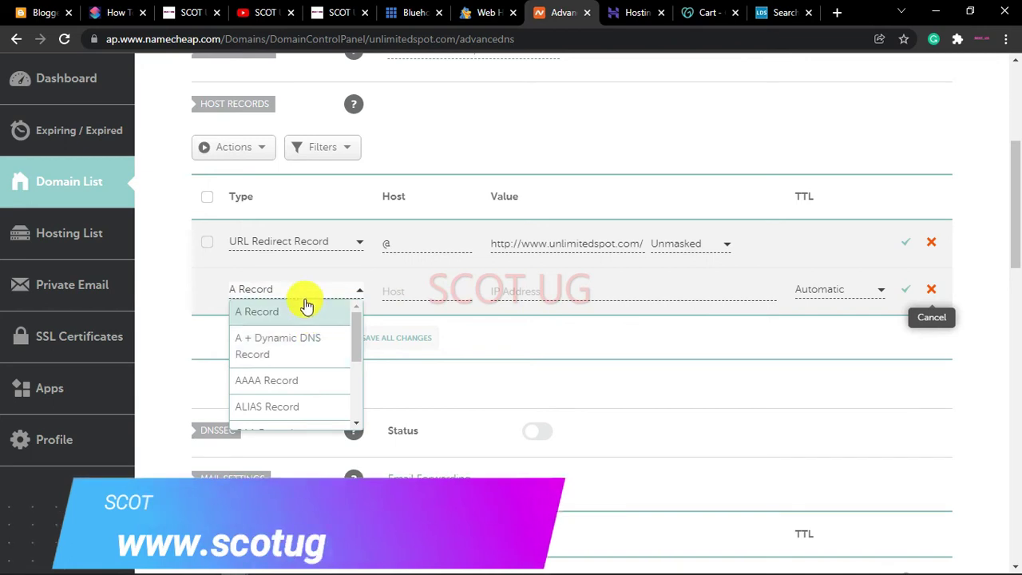
scroll(308, 339, "down", 3)
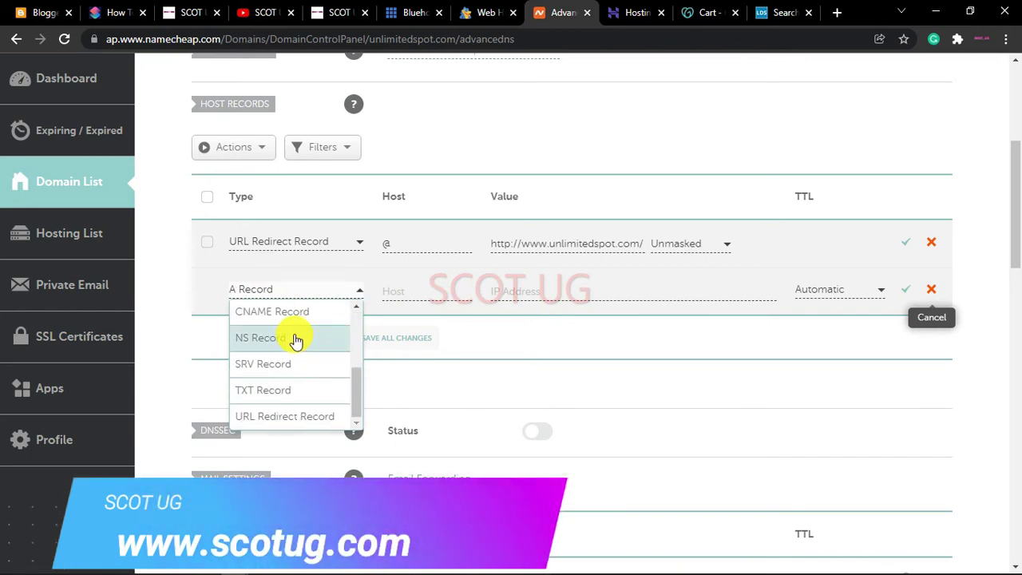
left_click(297, 313)
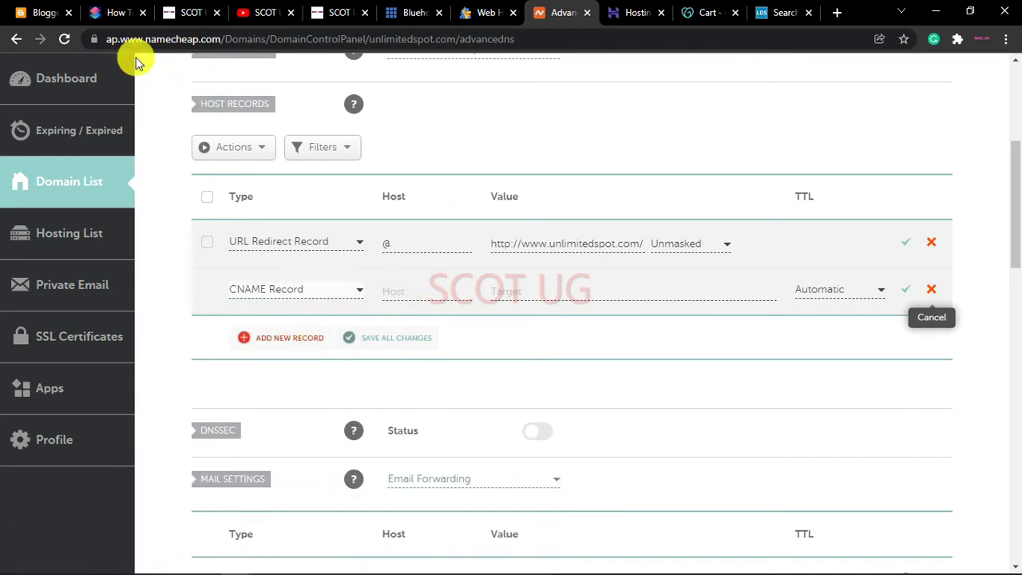
Step: Copy the domain name unlimitedspot.com from Namecheap, and cancel the open custom domain dialog in Blogger's settings
scroll(311, 109, "up", 4)
mouse_move(289, 128)
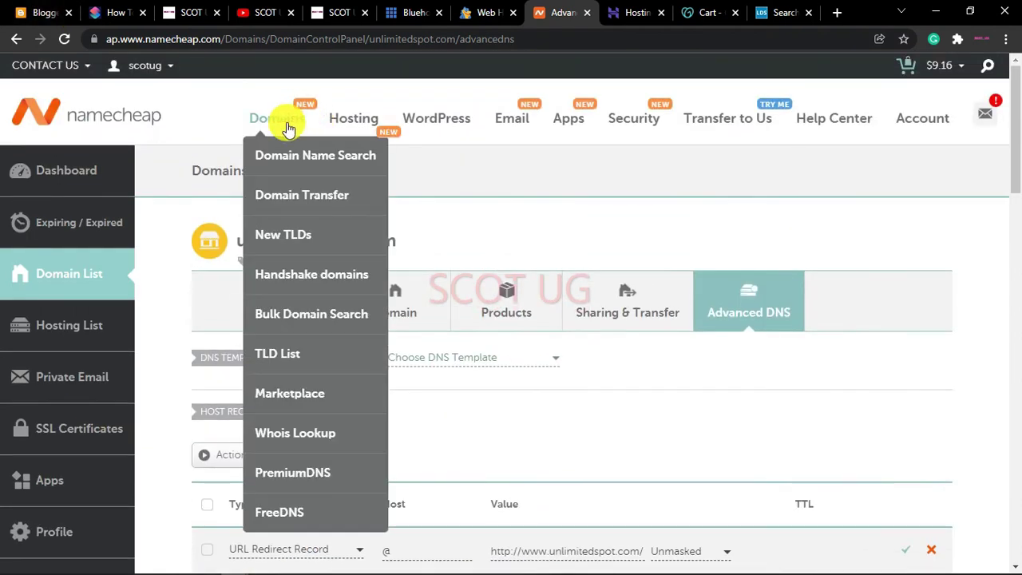
left_click_drag(408, 245, 263, 237)
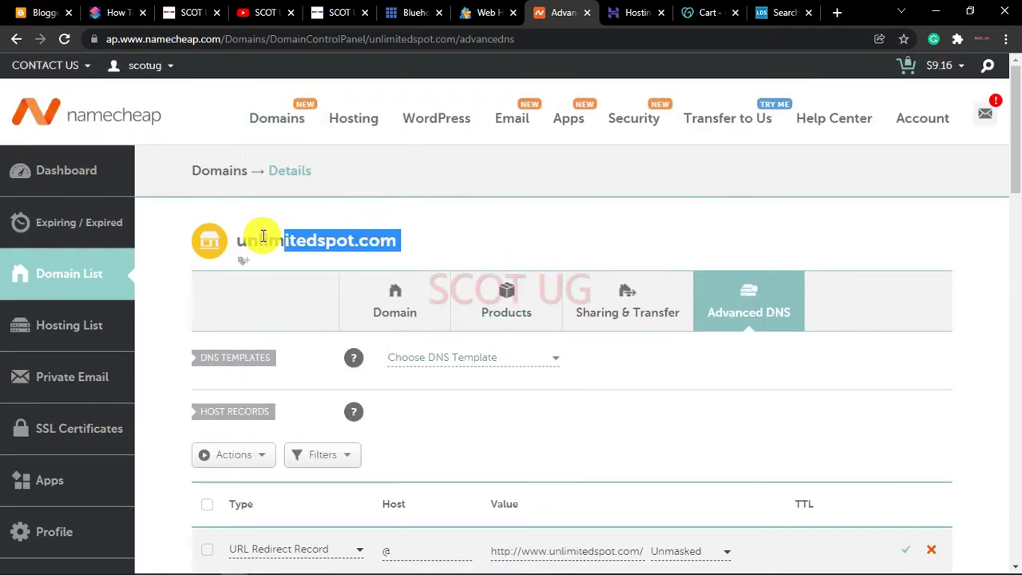
right_click(336, 250)
left_click(367, 259)
left_click(16, 10)
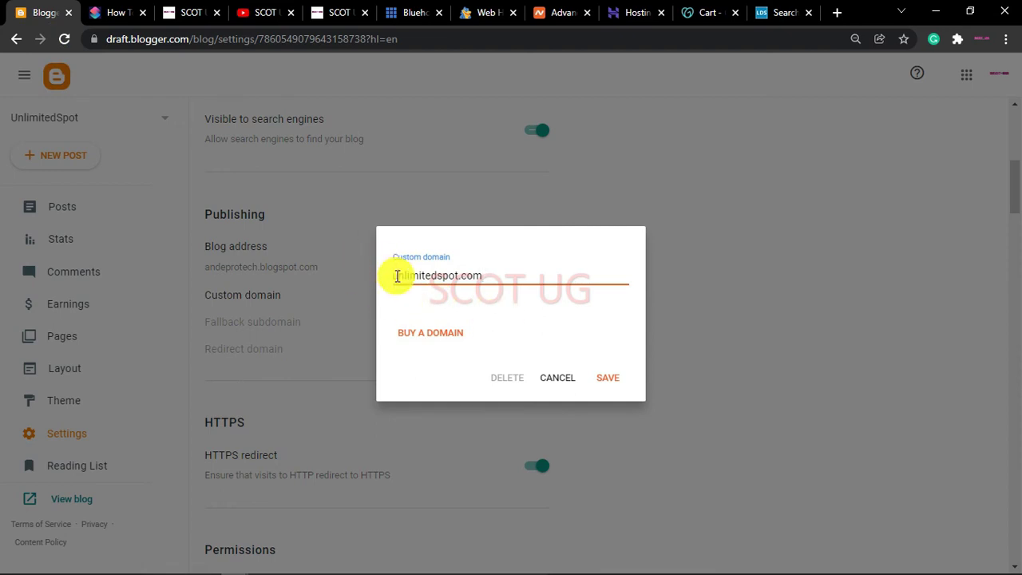
left_click(551, 377)
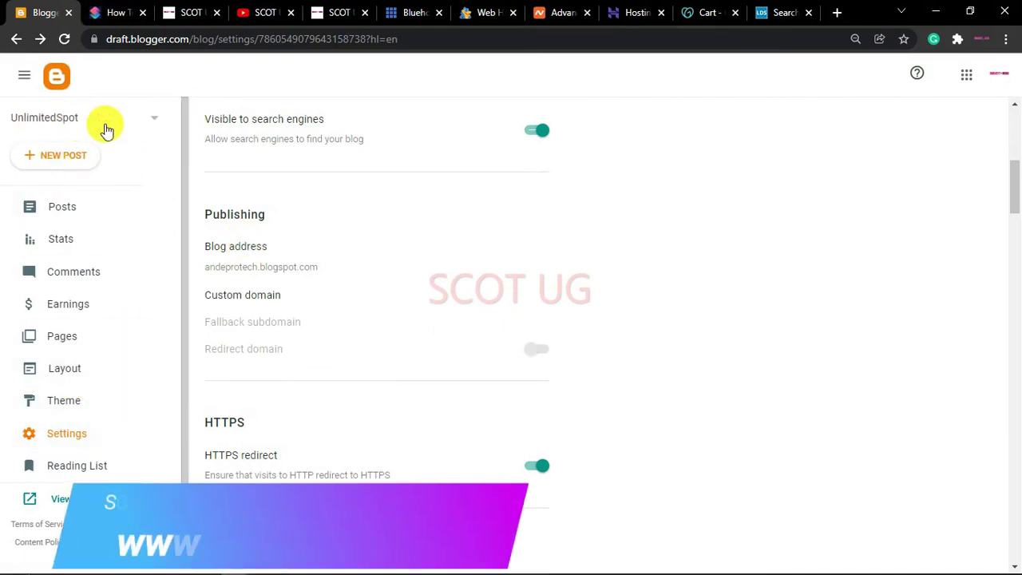
left_click(244, 302)
left_click(446, 280)
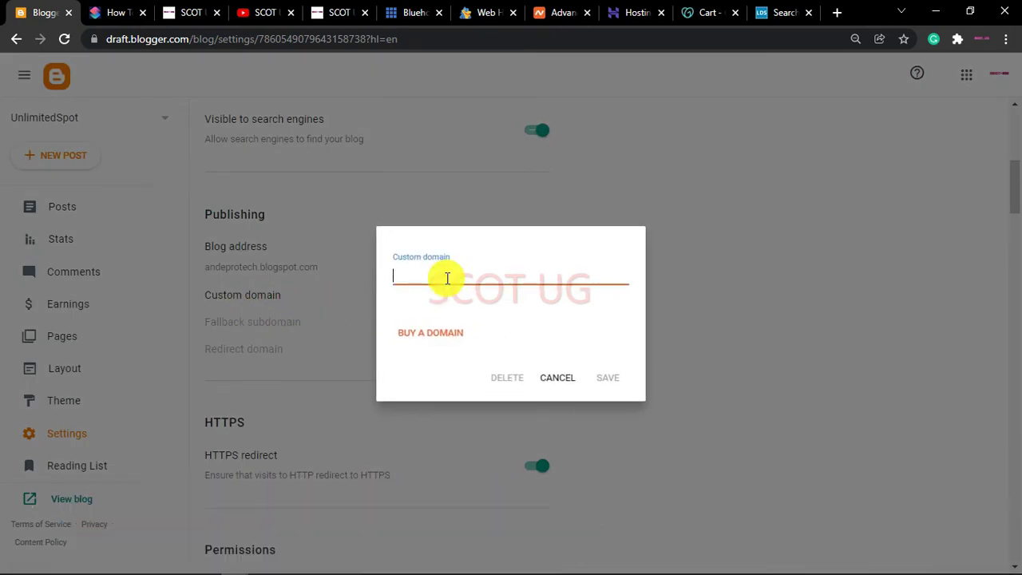
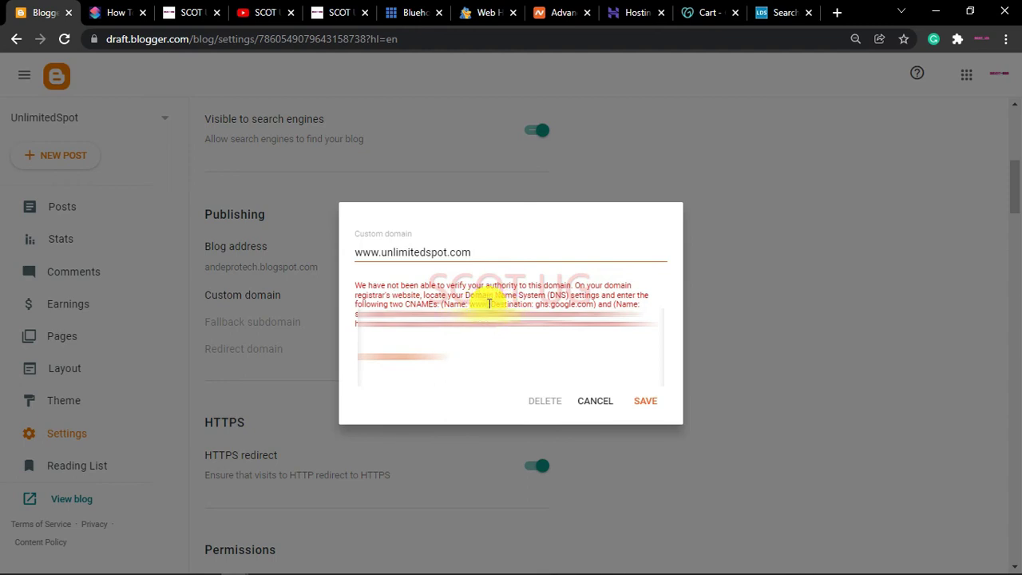
left_click_drag(536, 302, 594, 302)
right_click(564, 302)
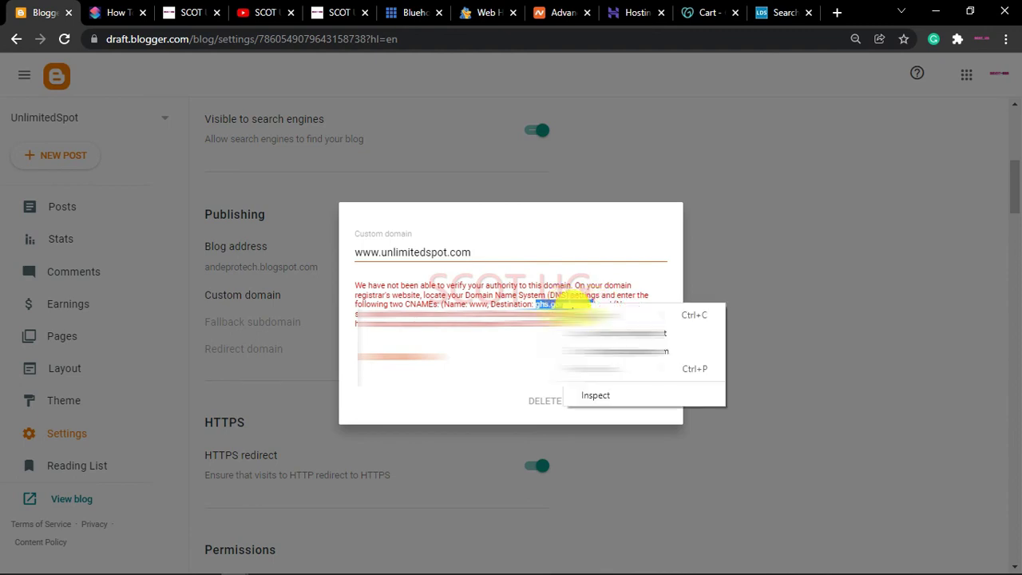
left_click(583, 311)
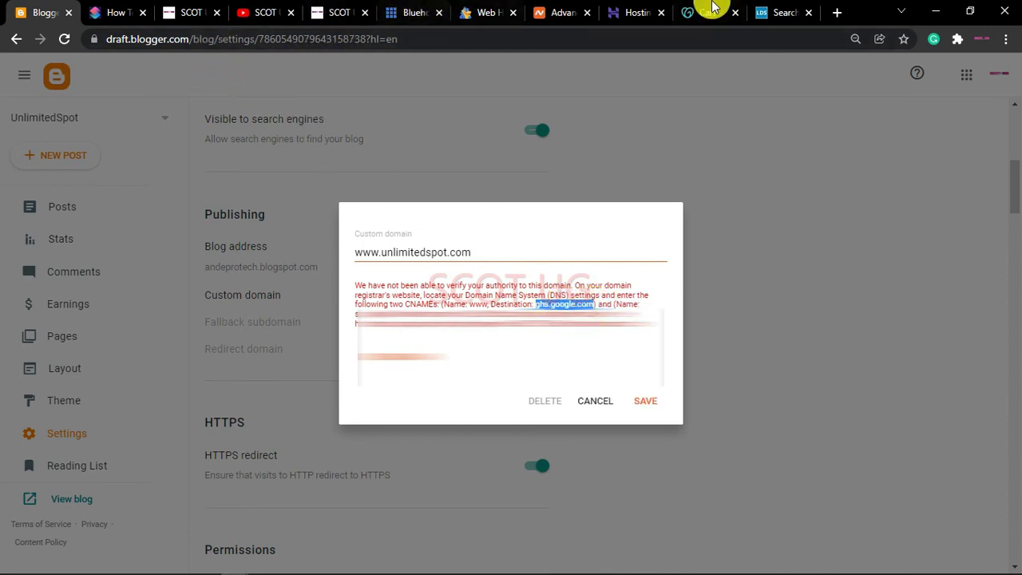
Step: Switch to Namecheap's Advanced DNS page and save the blank CNAME record with host www and target ghs.google.com
left_click(559, 13)
scroll(346, 351, "down", 5)
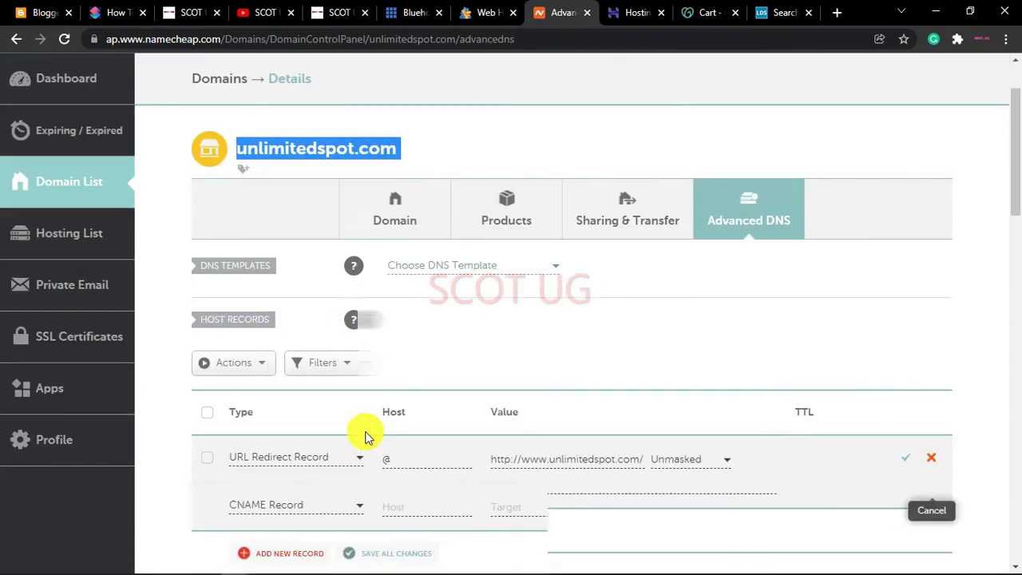
scroll(445, 159, "up", 4)
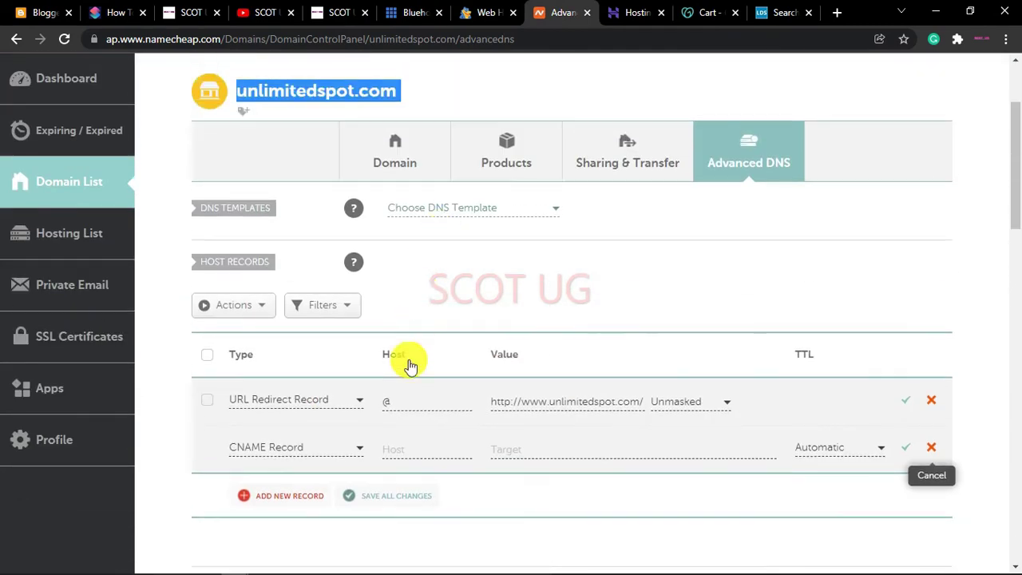
left_click(419, 447)
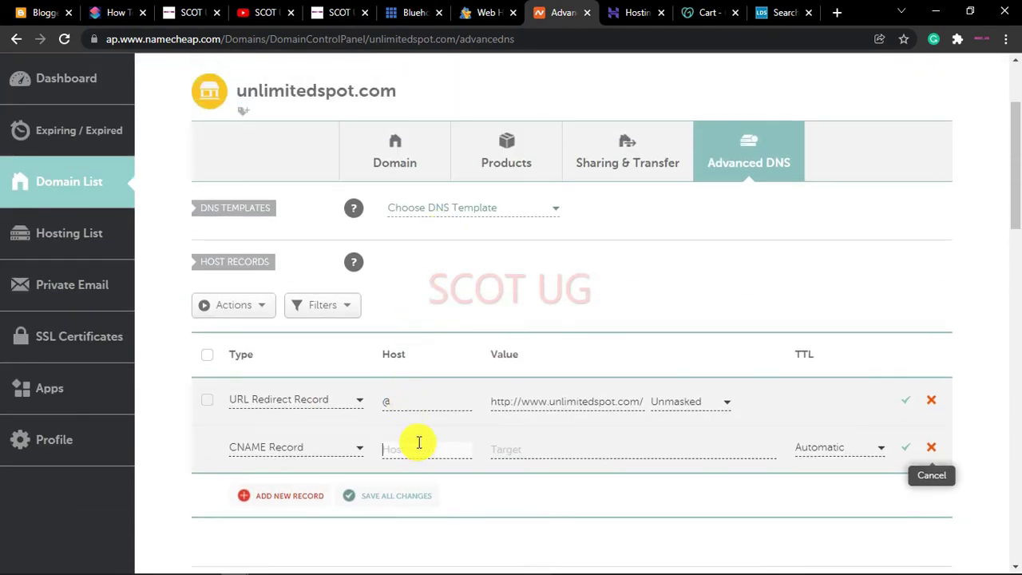
left_click(506, 452)
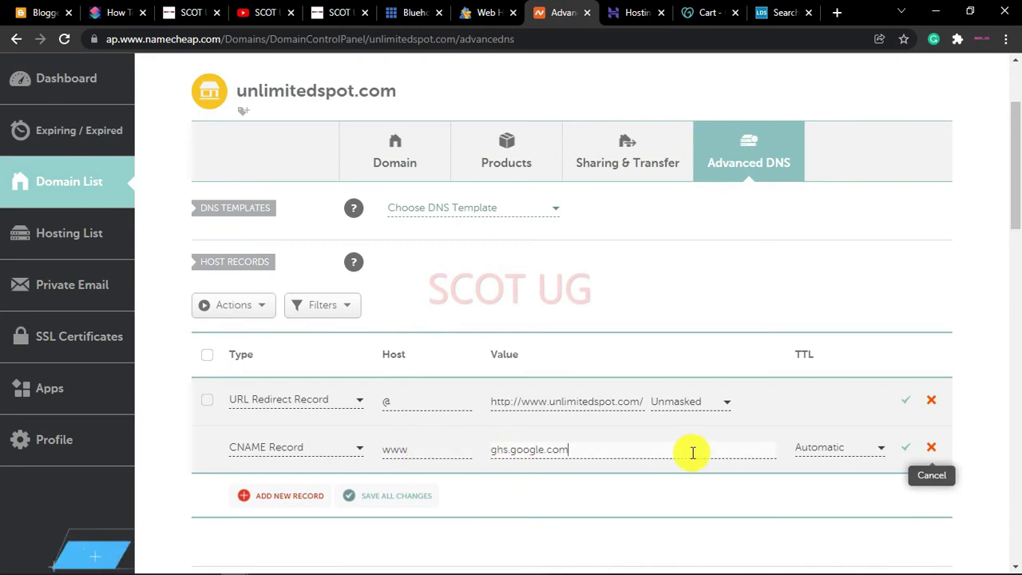
scroll(486, 450, "down", 3)
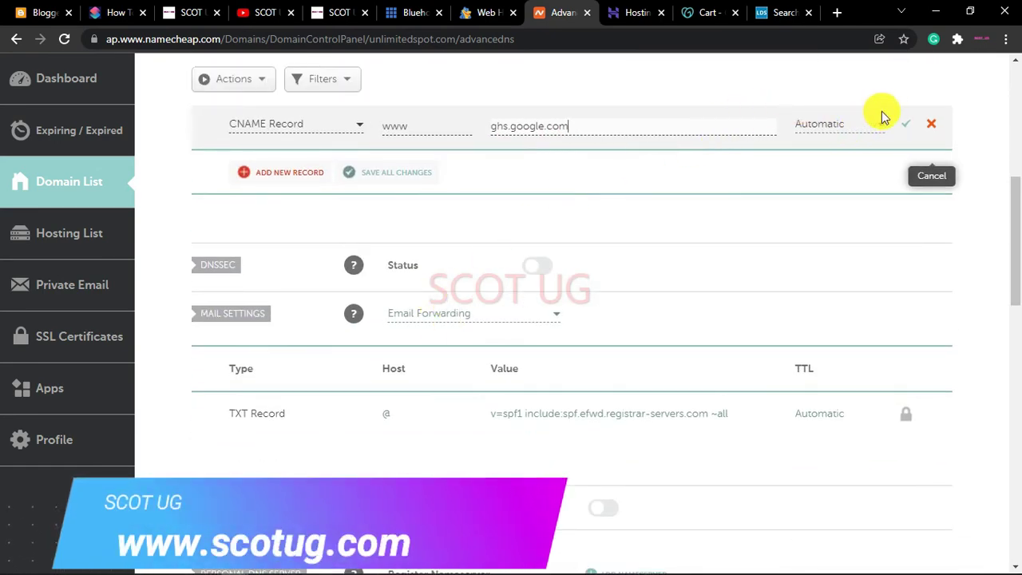
left_click(906, 126)
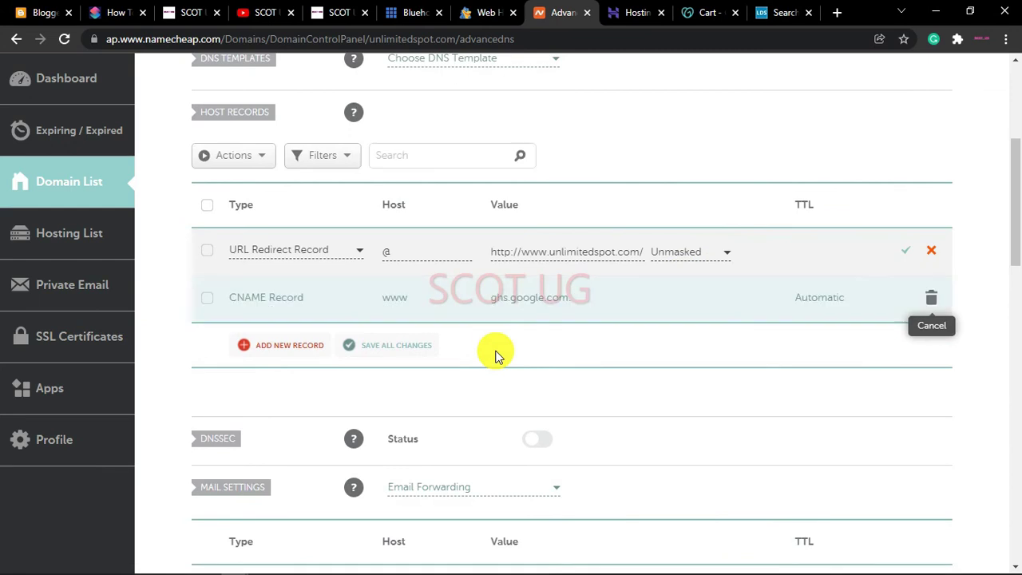
Step: Add another host record for unlimitedspot.com and set its type to CNAME Record
left_click(303, 349)
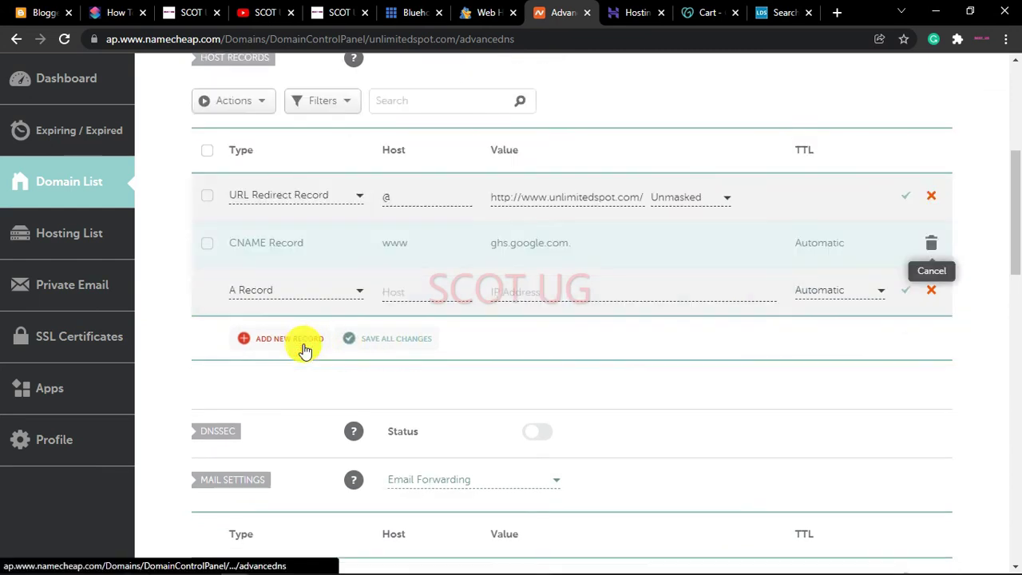
scroll(297, 376, "down", 3)
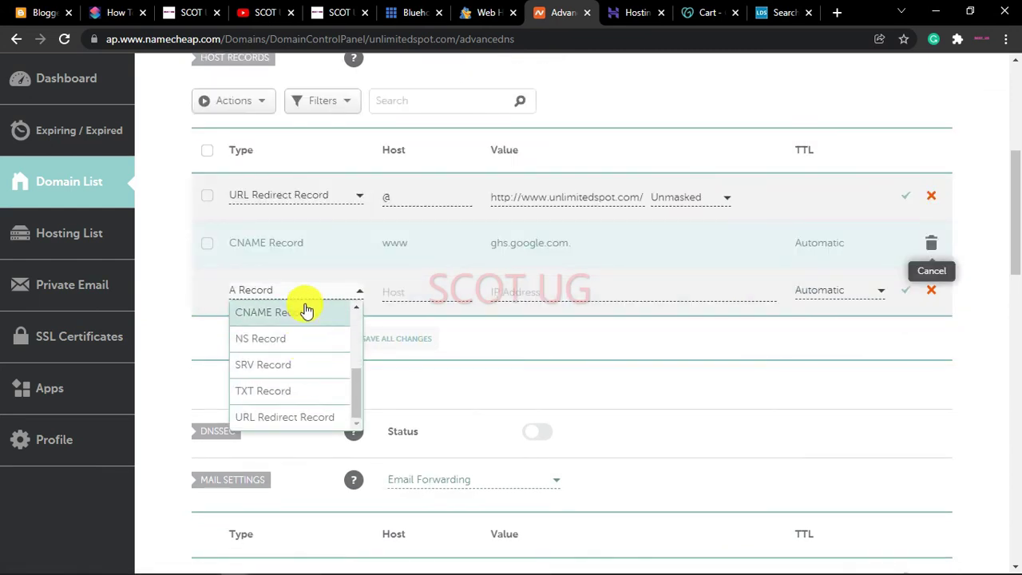
left_click(309, 317)
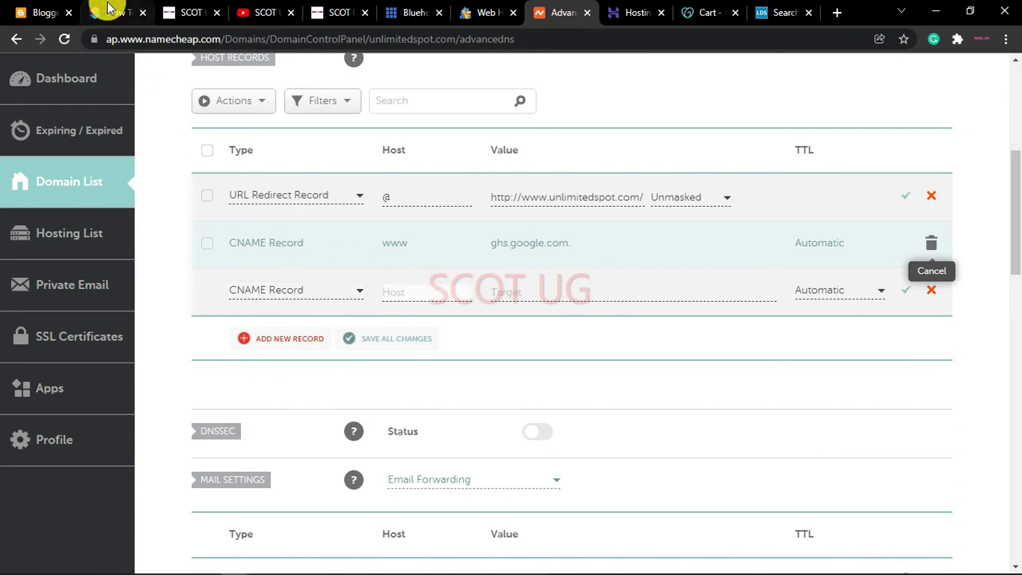
Step: Copy the second CNAME's verification name from Blogger's custom domain dialog and enter it as the new record's host in Namecheap
left_click(46, 16)
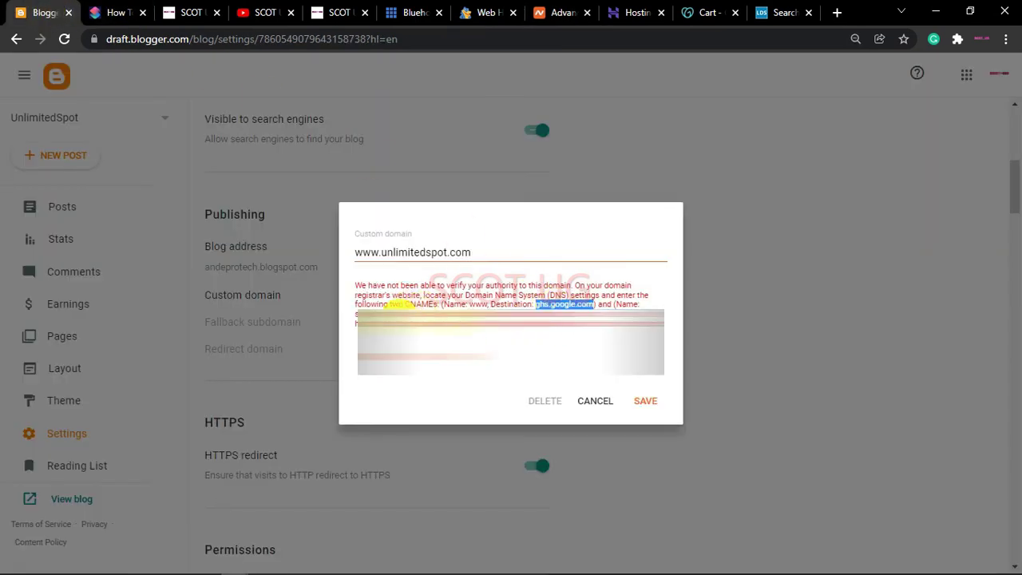
left_click(405, 306)
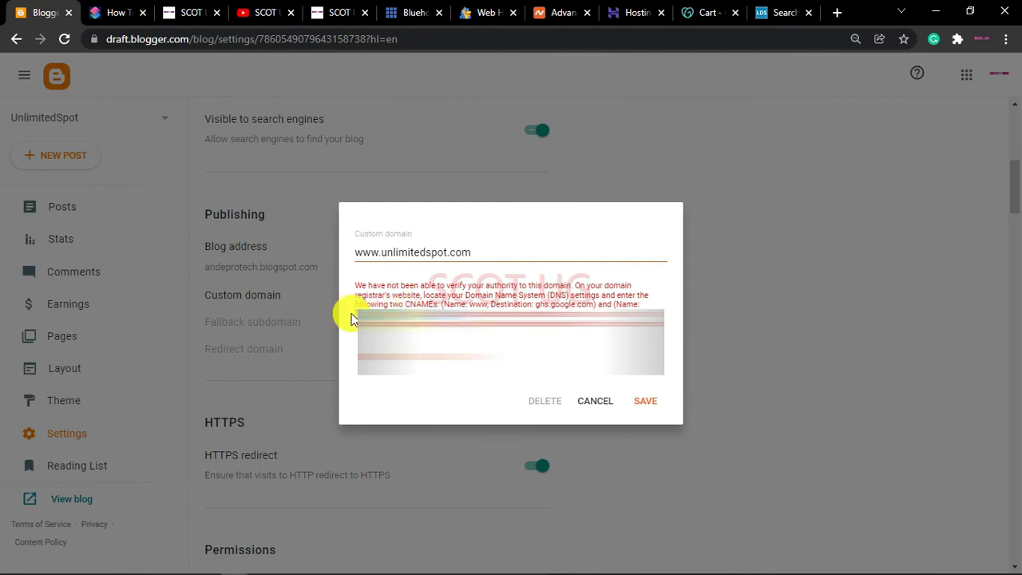
left_click_drag(354, 314, 358, 314)
right_click(393, 372)
key("Escape")
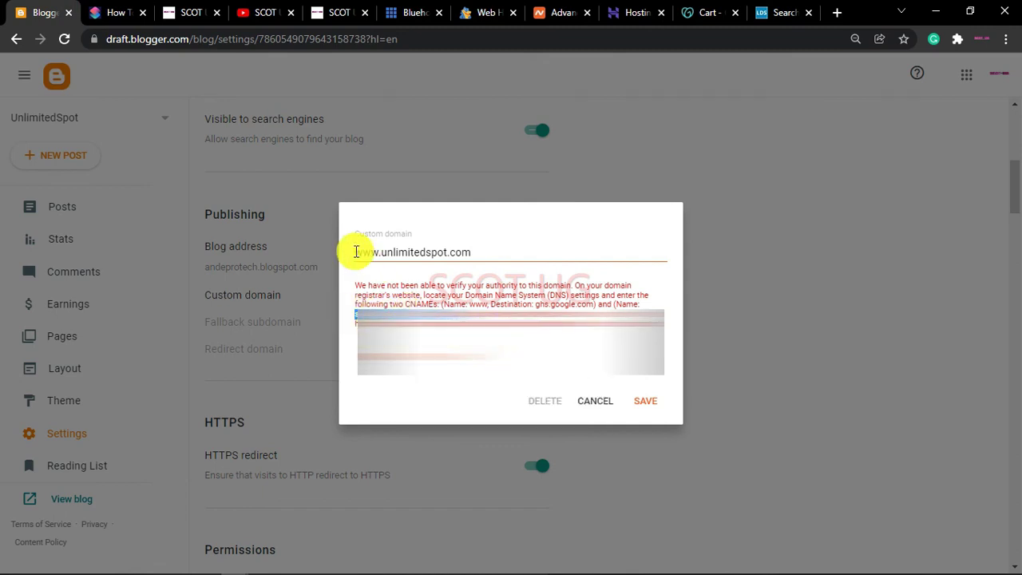
left_click(118, 14)
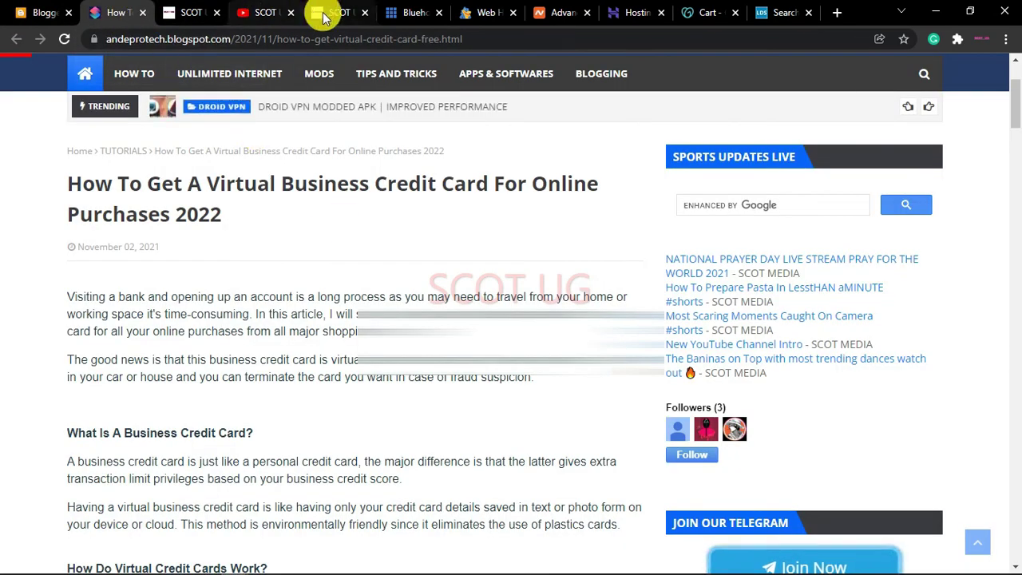
left_click(558, 16)
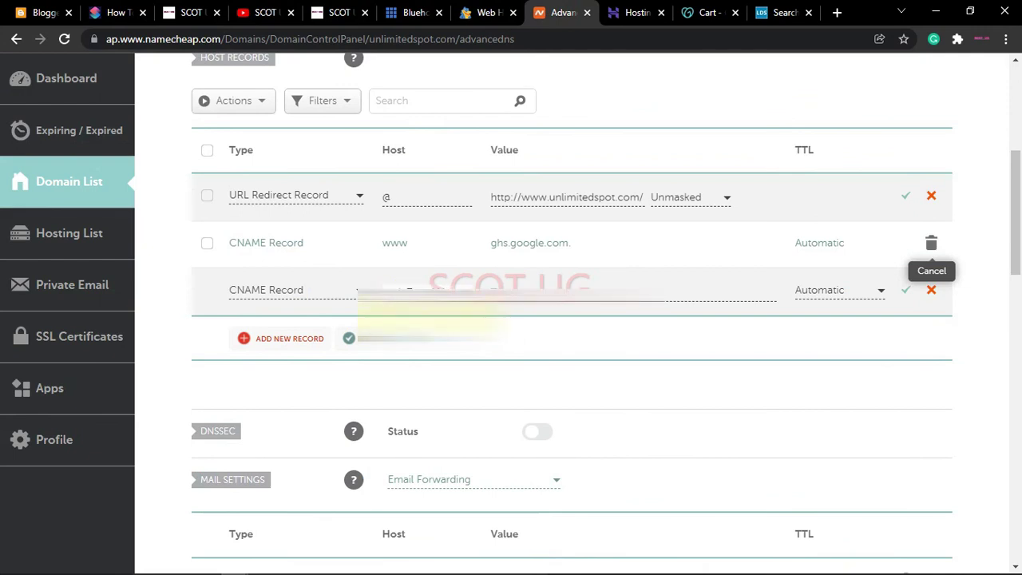
Step: Copy the second CNAME's verification destination from Blogger, paste it as the new record's target in Namecheap, and save the record
left_click(30, 12)
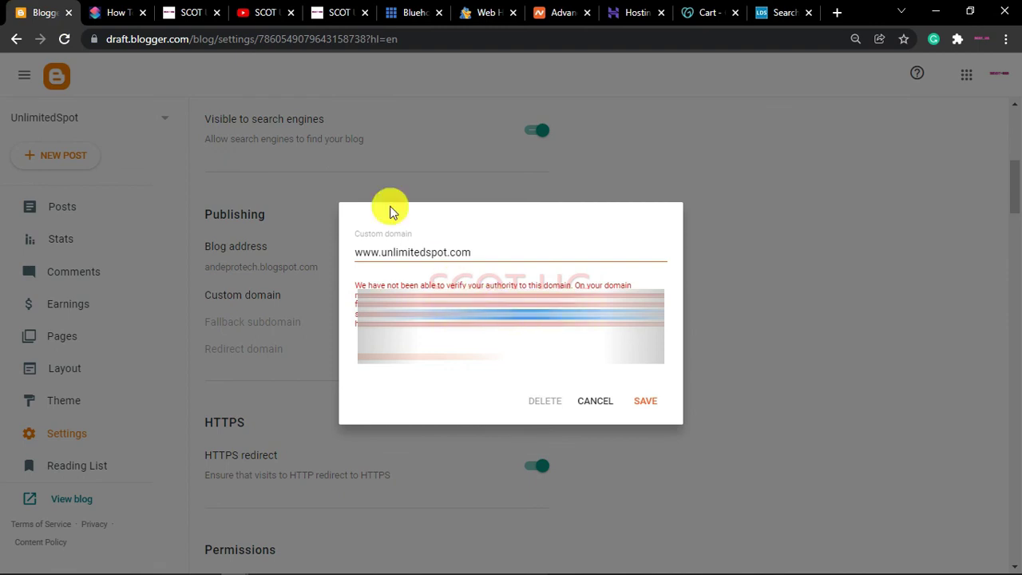
left_click(540, 17)
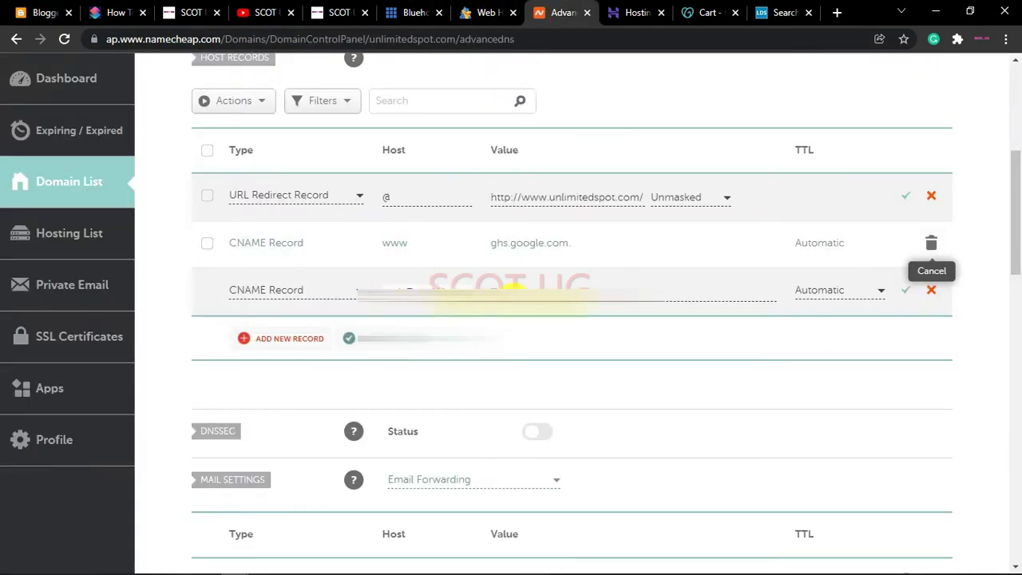
left_click(556, 287)
key("ctrl+v")
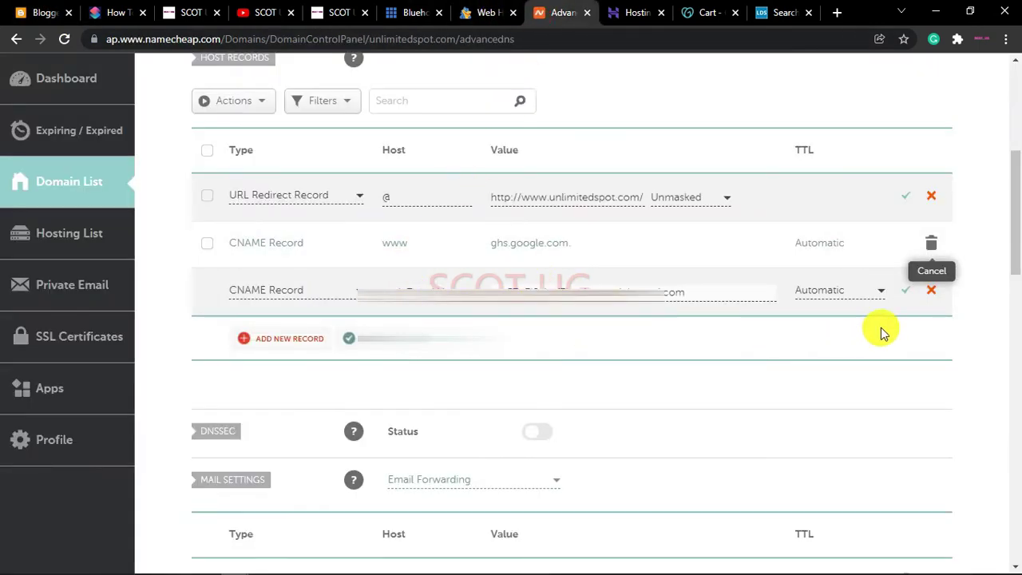
left_click(906, 290)
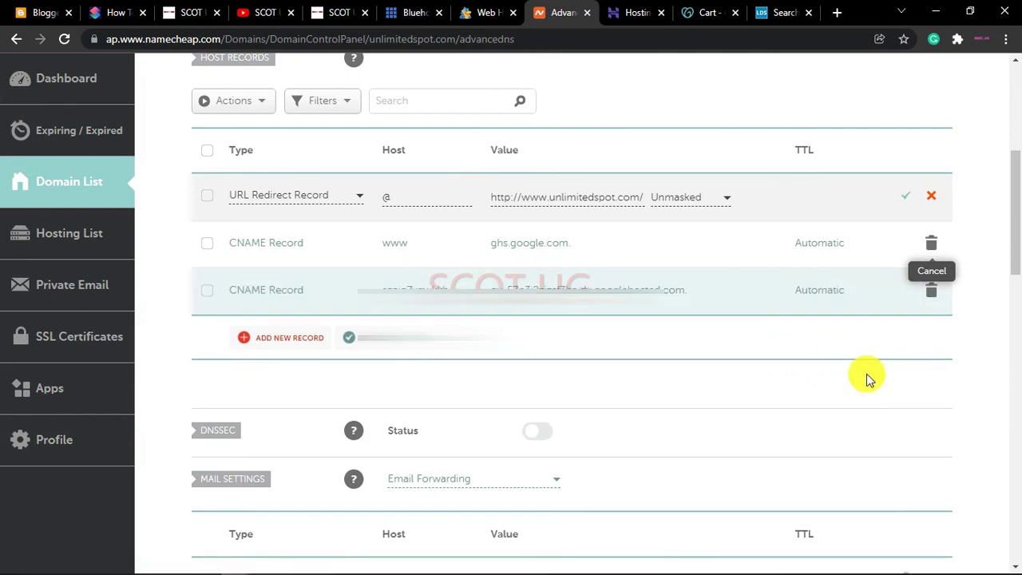
key("ctrl+1")
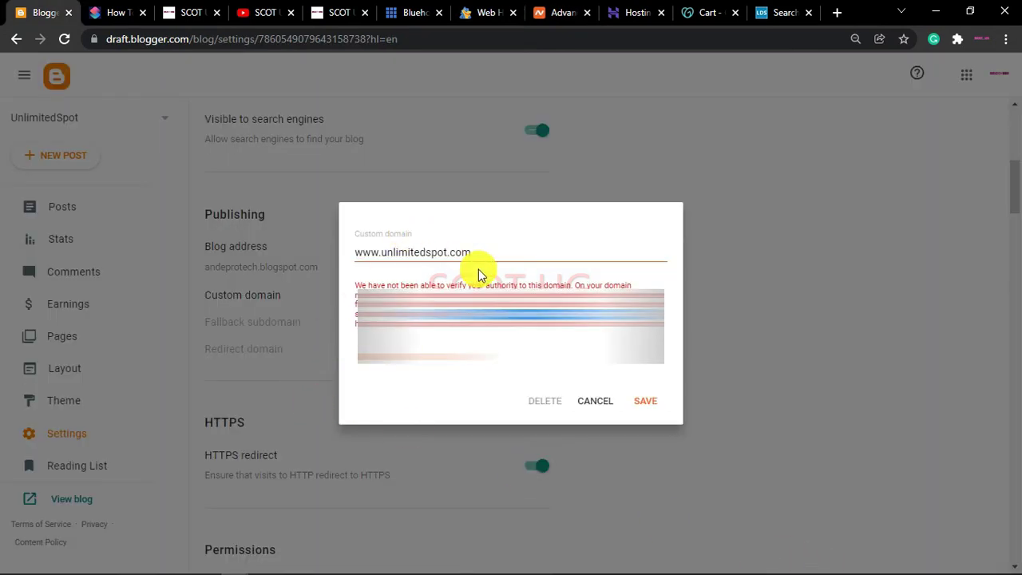
left_click(537, 16)
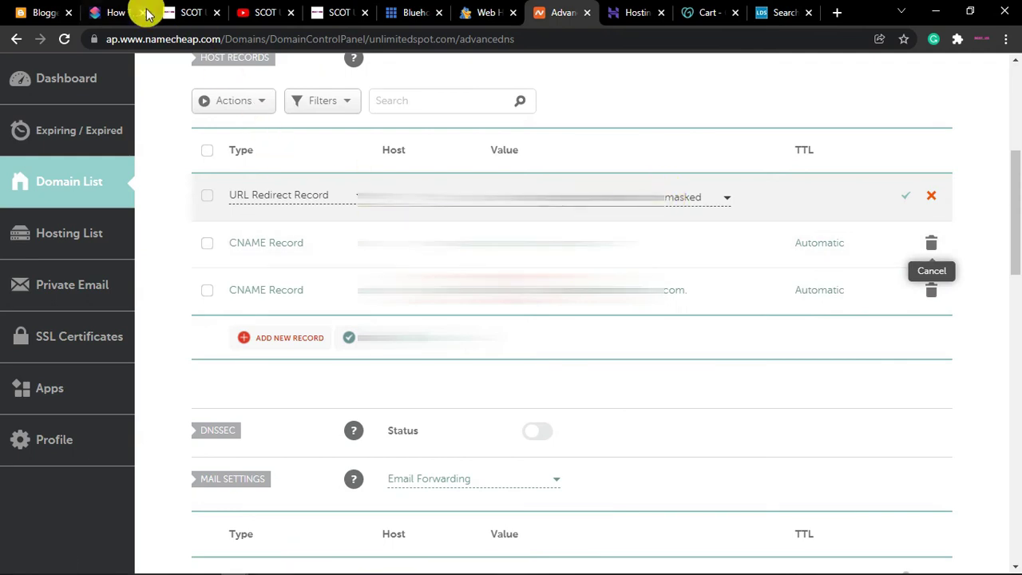
left_click(36, 12)
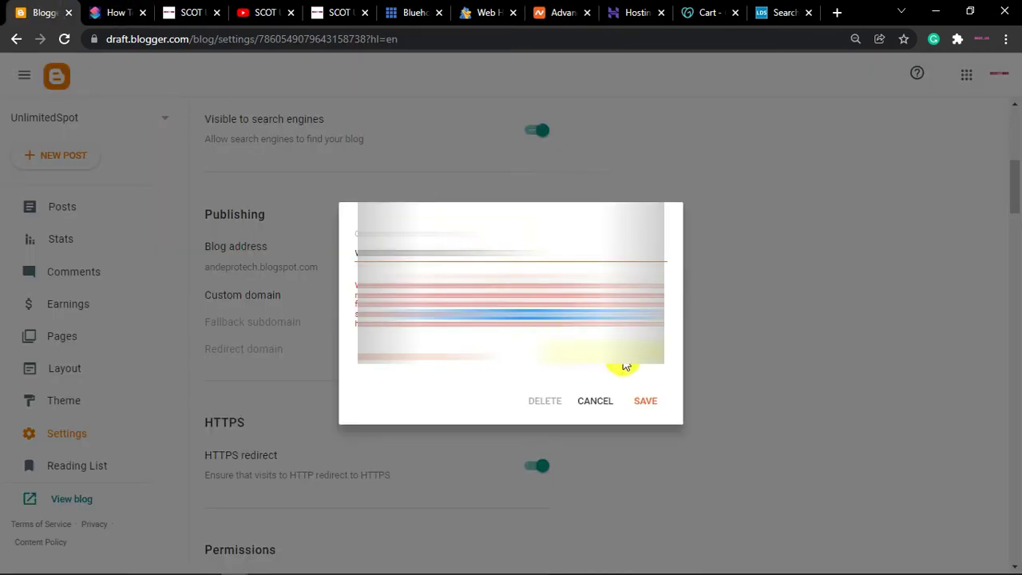
left_click(641, 402)
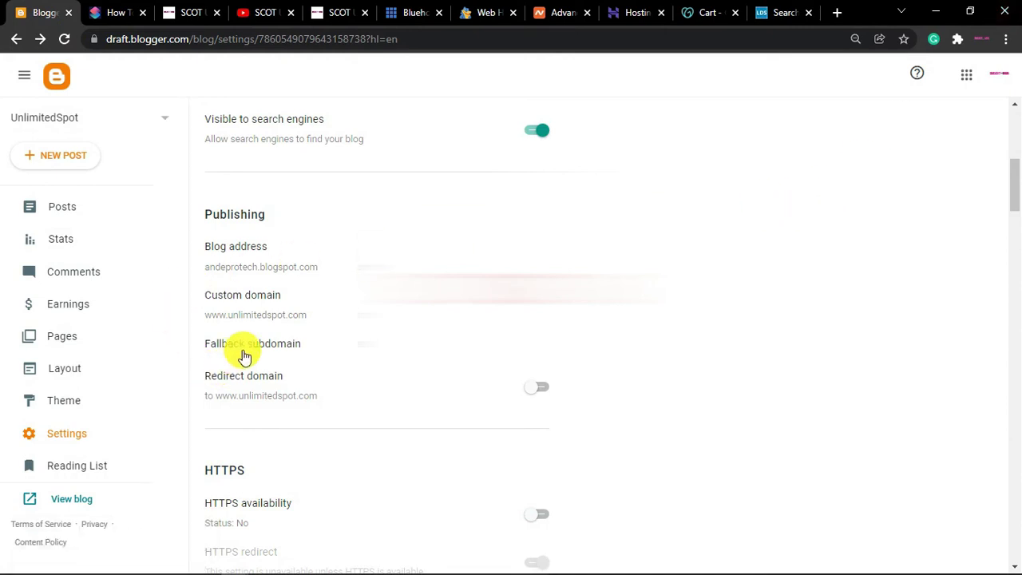
left_click(540, 394)
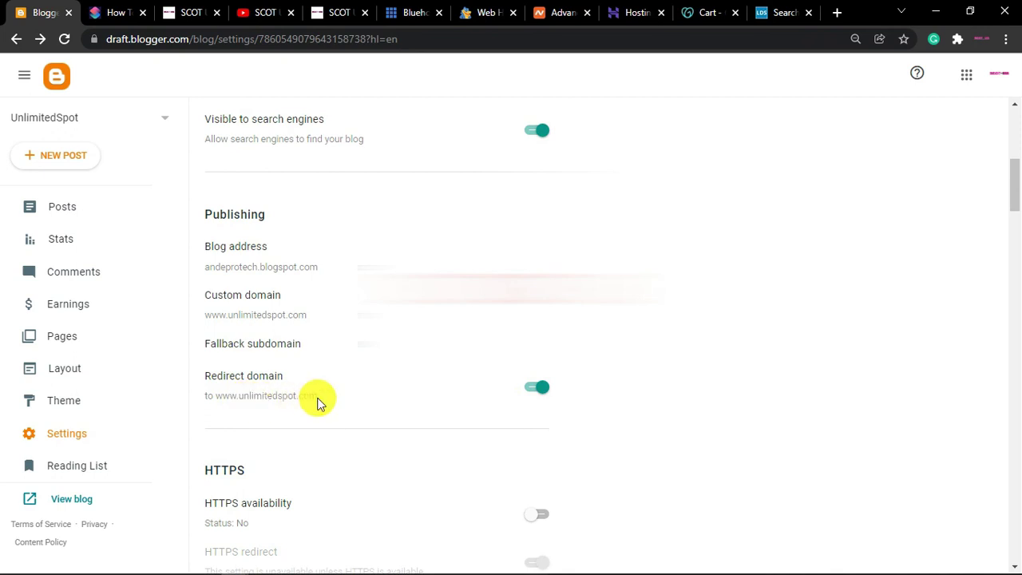
scroll(256, 388, "up", 6)
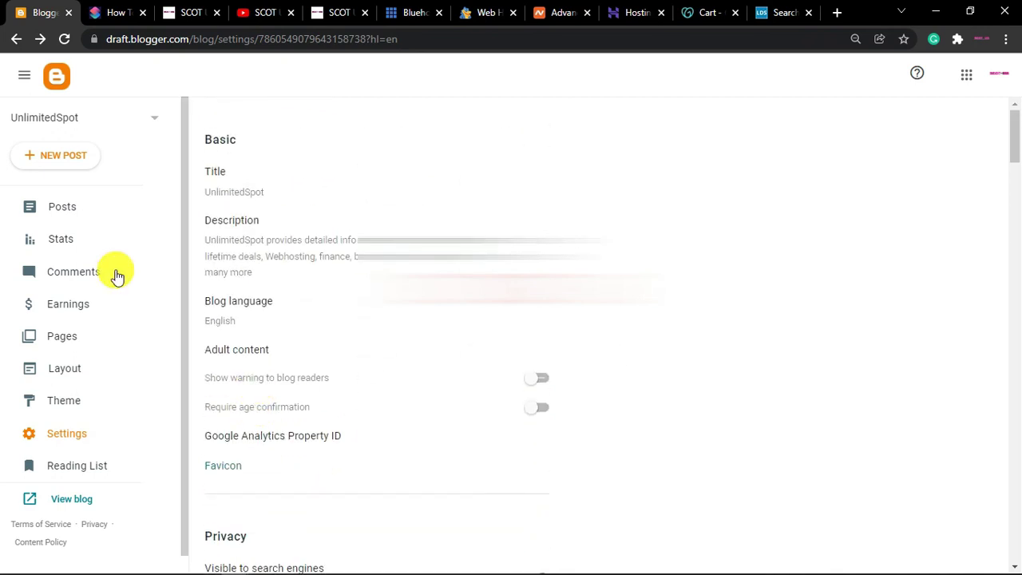
scroll(354, 308, "down", 7)
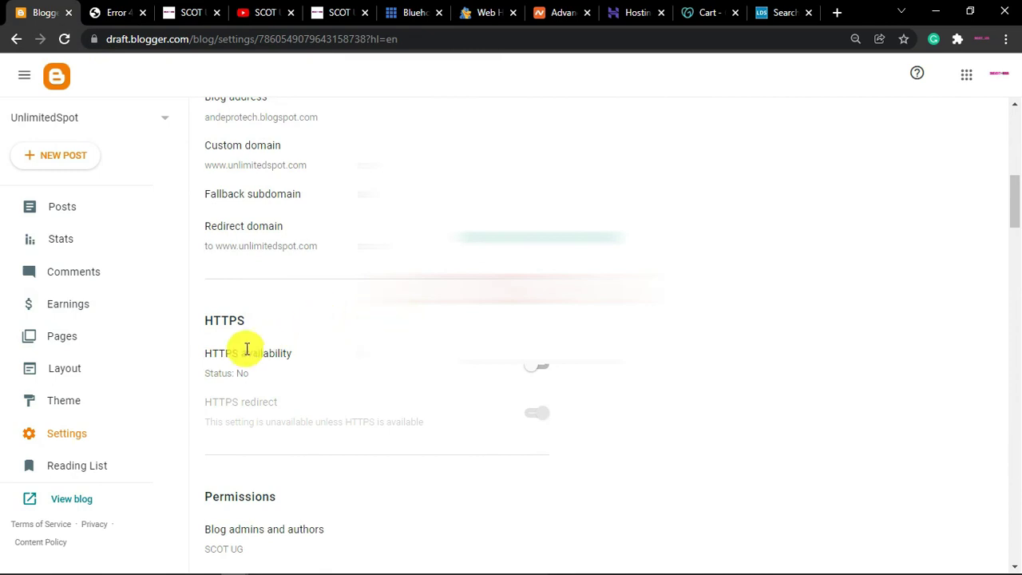
left_click(536, 368)
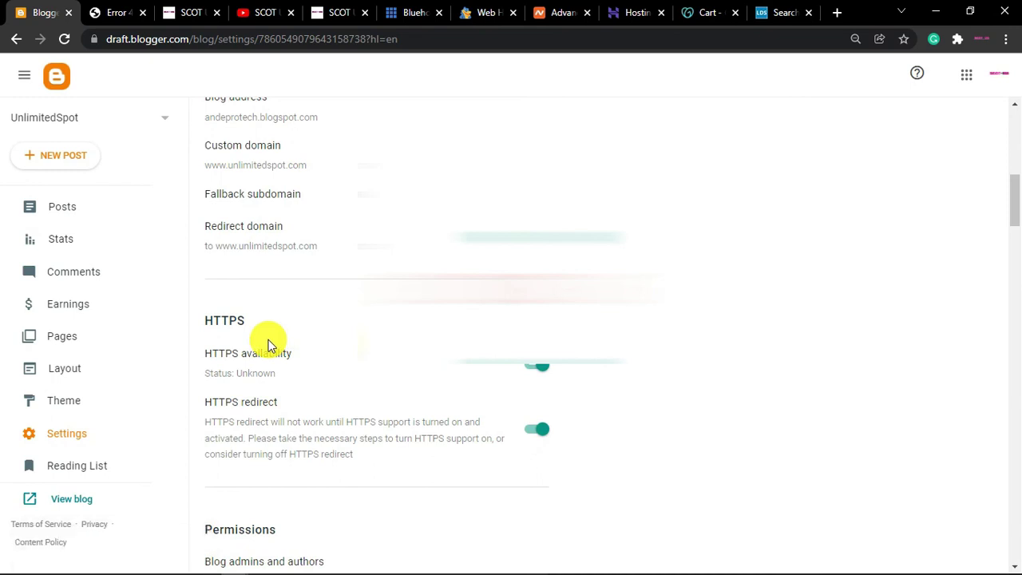
left_click_drag(264, 333, 177, 322)
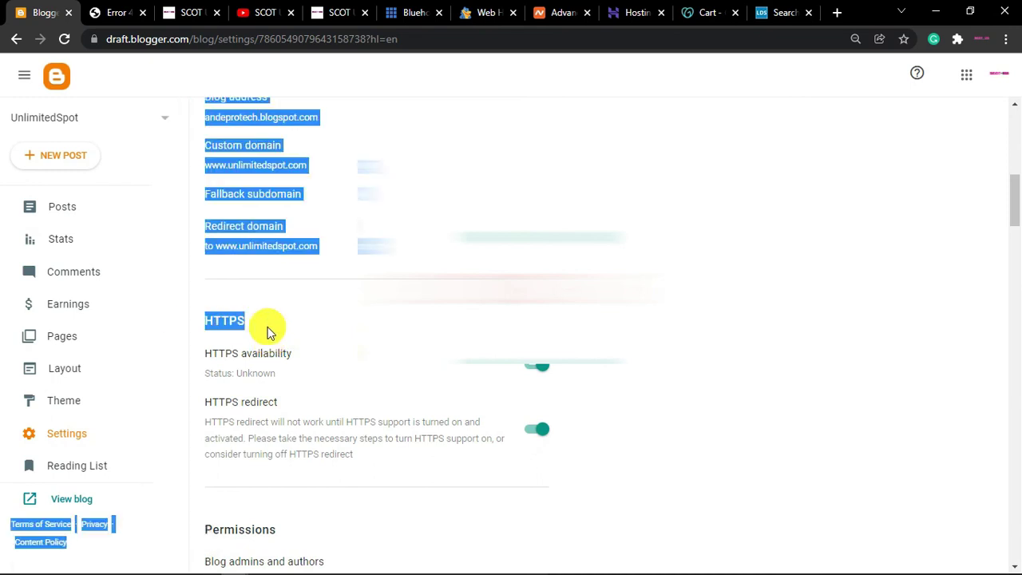